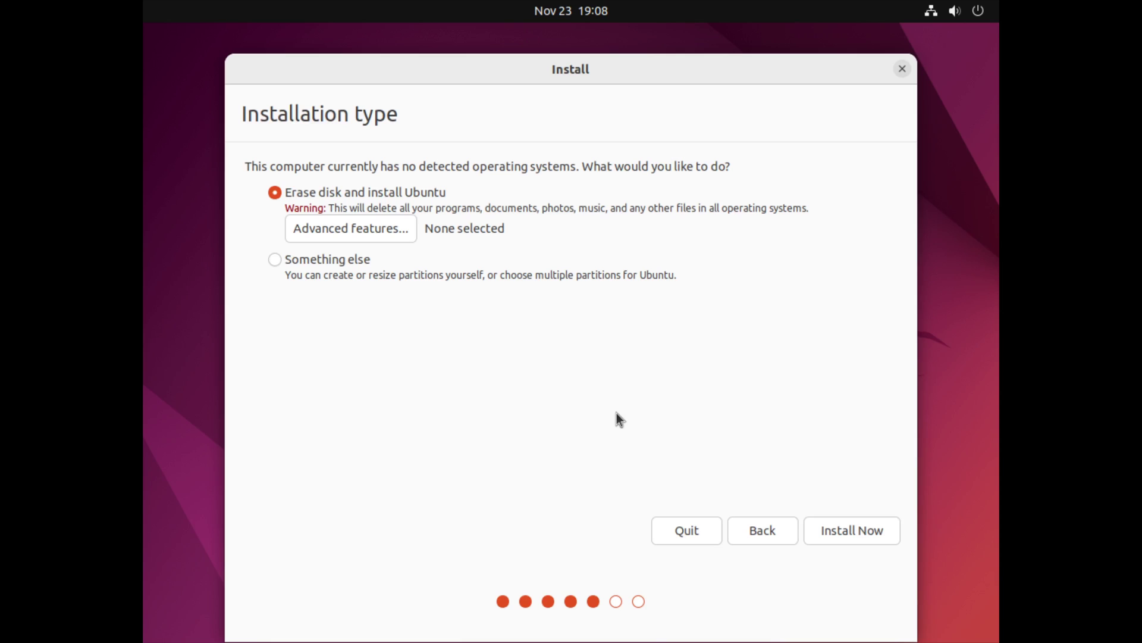
# - Start the Ubuntu installation with the option that erases the disk, and accept writing the changes to disk
pyautogui.click(315, 259)
pyautogui.click(274, 193)
pyautogui.click(833, 530)
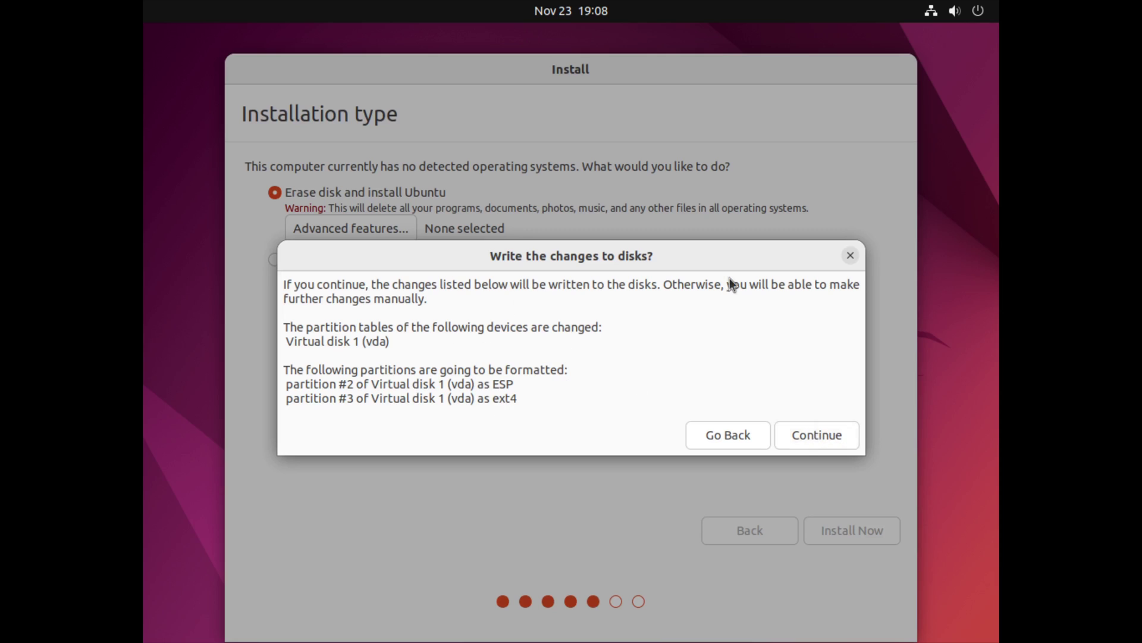
pyautogui.click(809, 427)
pyautogui.click(859, 530)
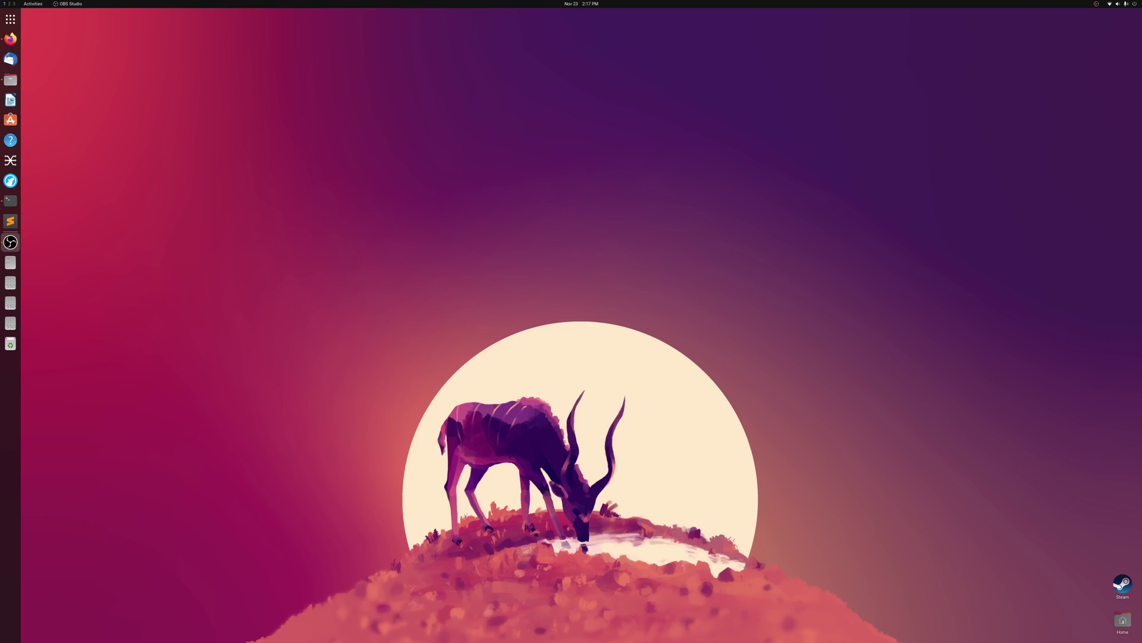
# - Try several bundled desktop wallpapers, finish on the antelope in front of the moon, and close the settings
pyautogui.rightClick(679, 190)
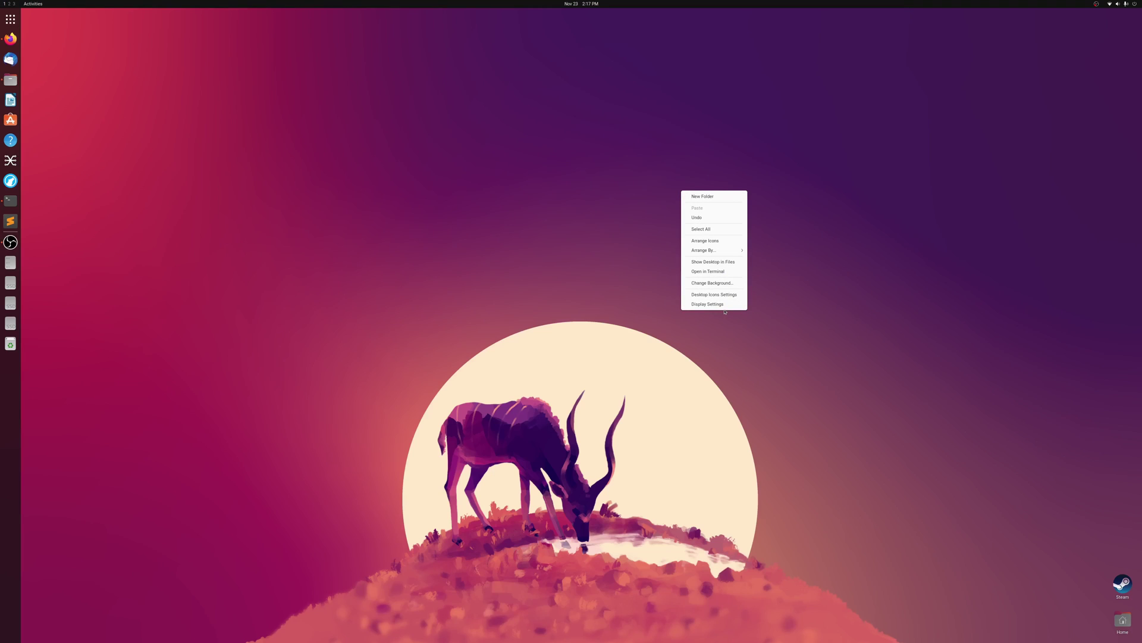
pyautogui.click(712, 282)
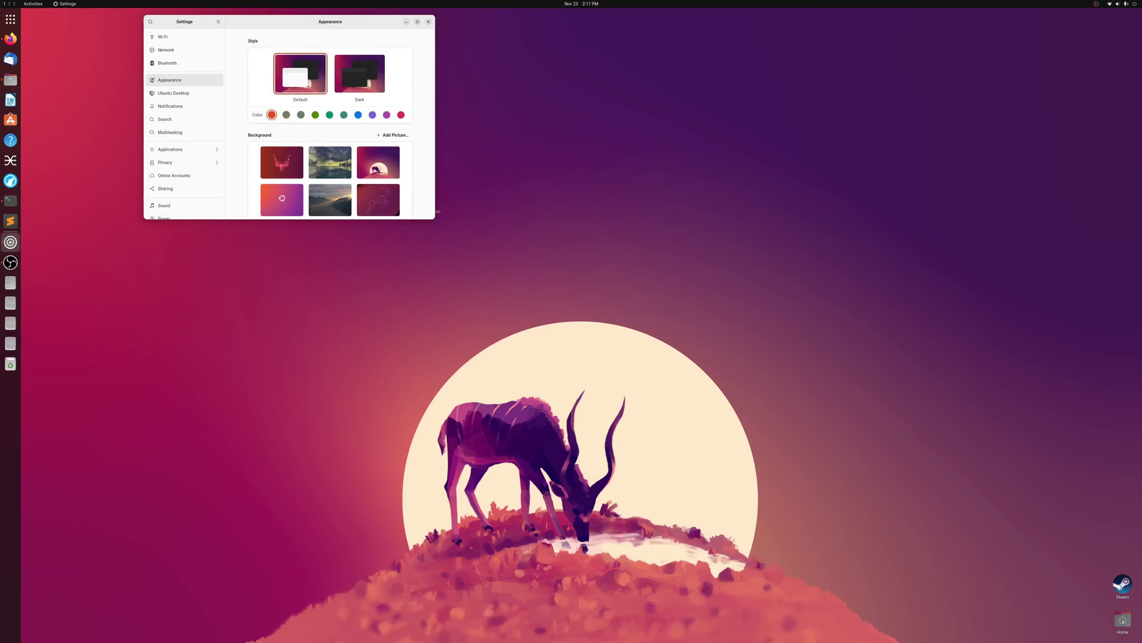
pyautogui.scroll(-1, 391, 161)
pyautogui.click(294, 143)
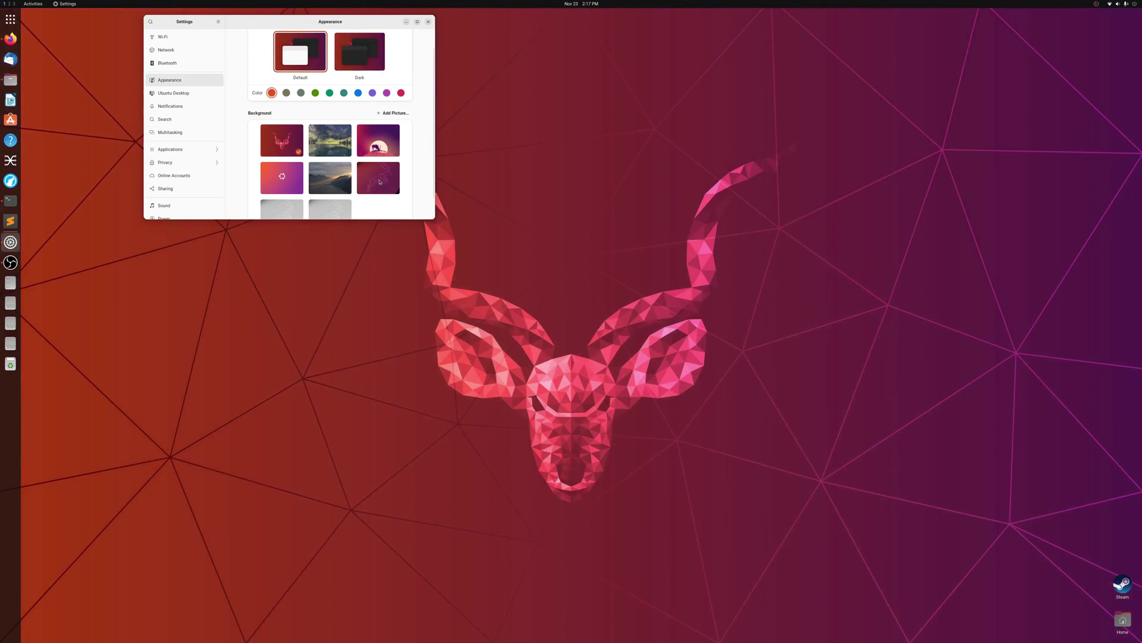
pyautogui.click(380, 182)
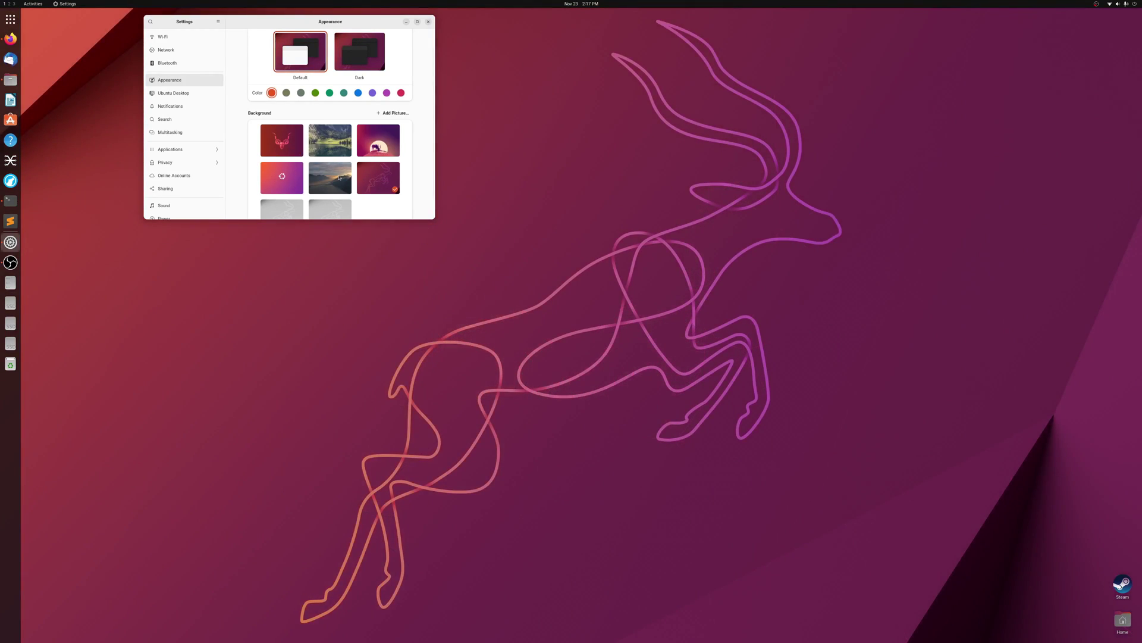
pyautogui.click(340, 178)
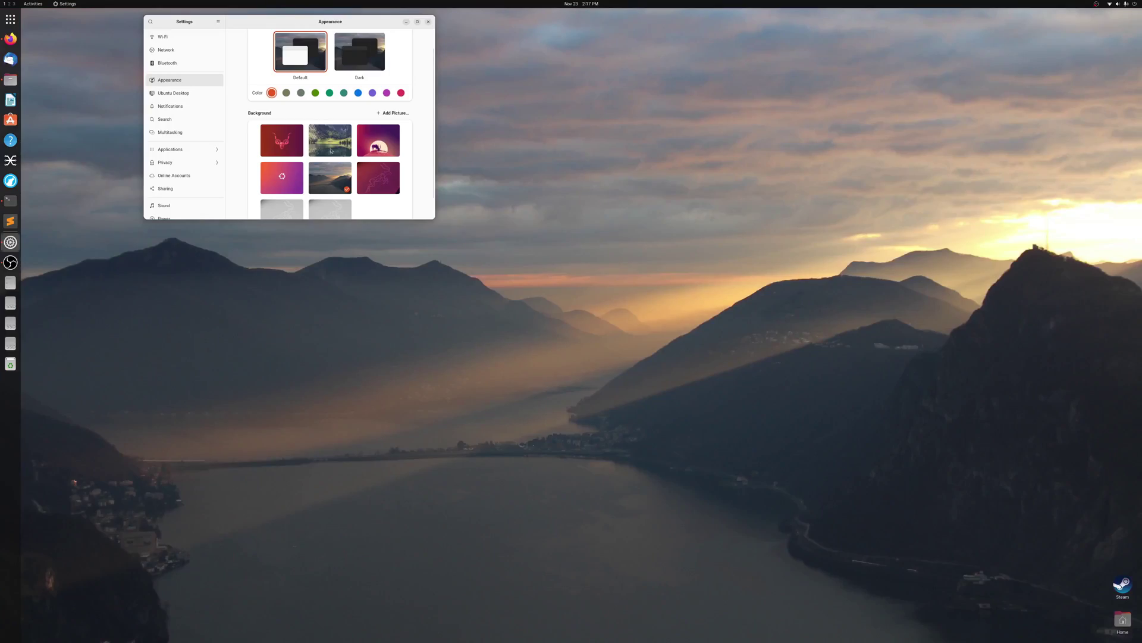
pyautogui.click(330, 150)
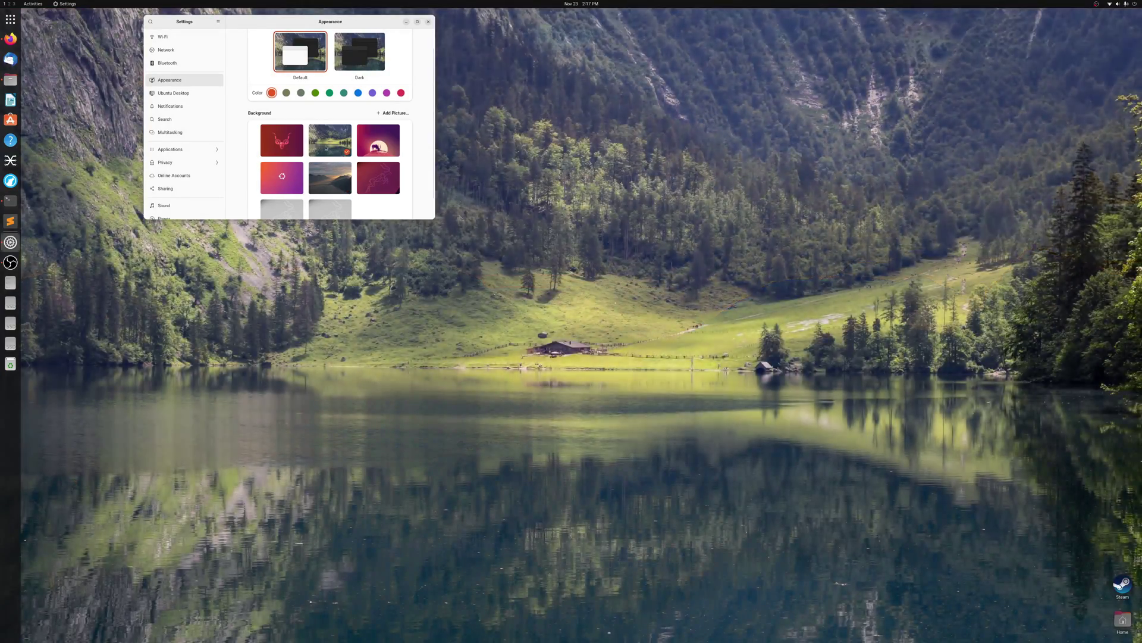
pyautogui.click(282, 141)
pyautogui.click(376, 145)
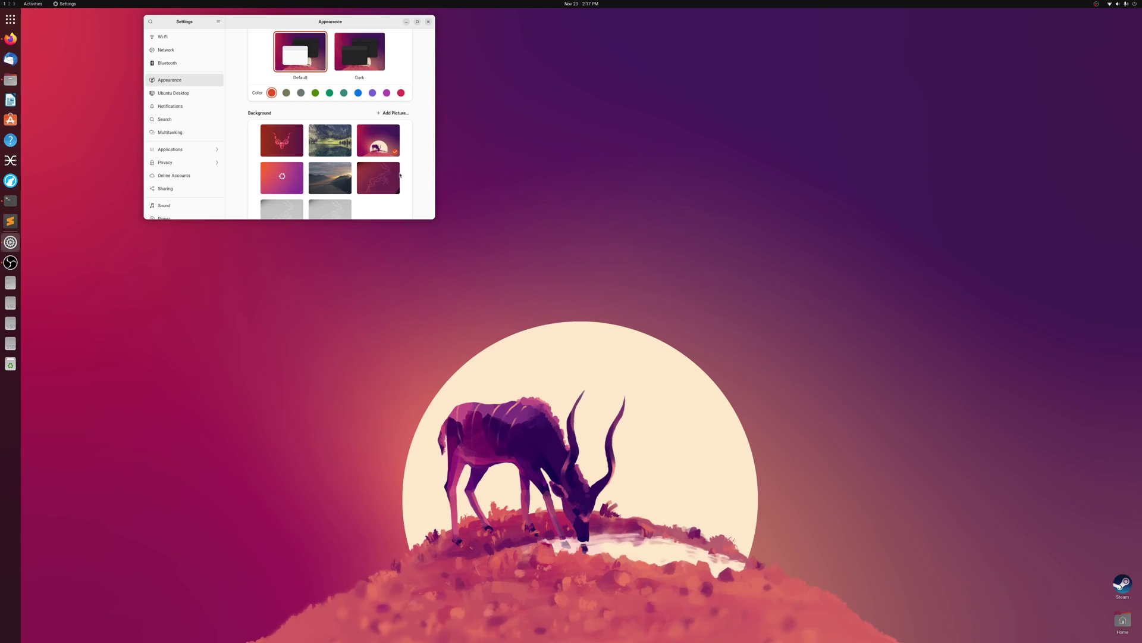
pyautogui.scroll(-1, 400, 175)
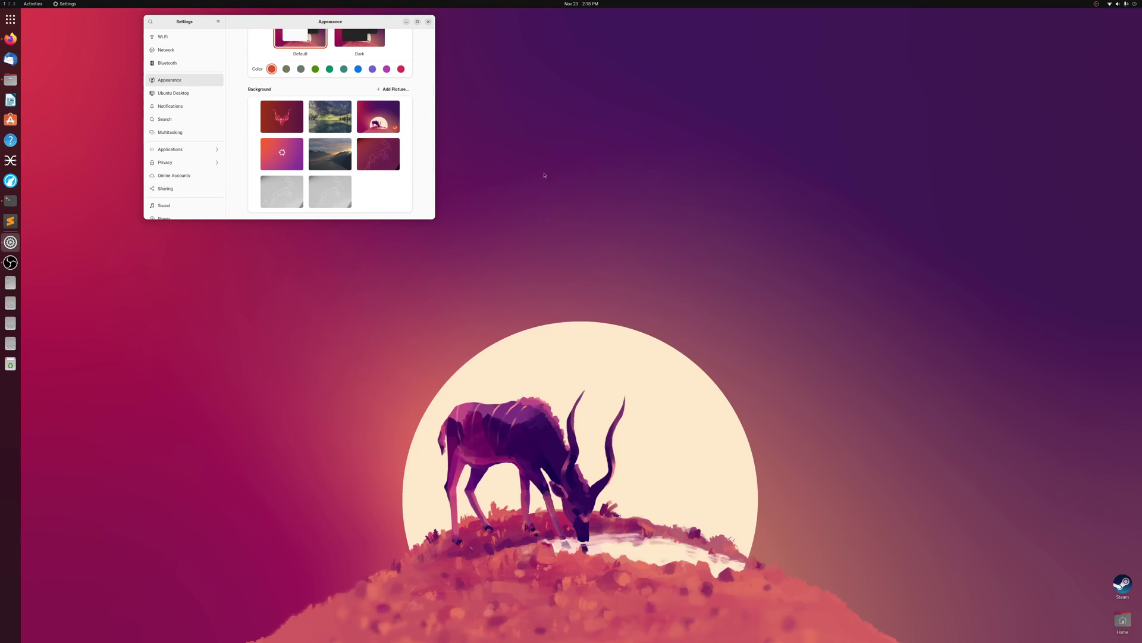
pyautogui.click(429, 22)
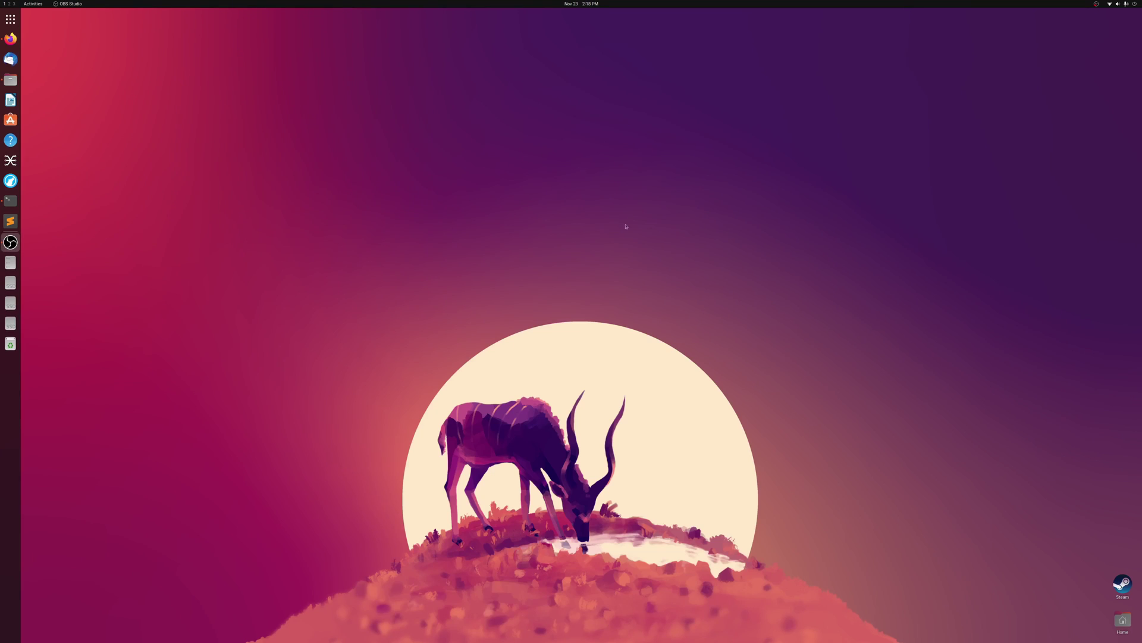
# - Open the desktop background settings and switch the appearance style to Dark
pyautogui.rightClick(671, 201)
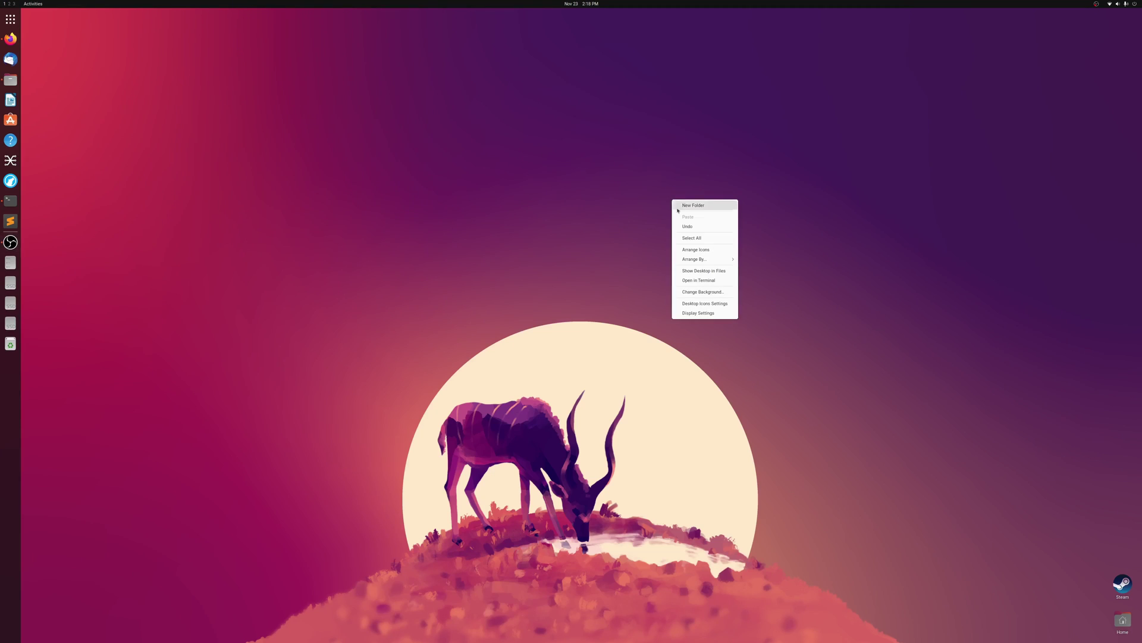
pyautogui.click(697, 293)
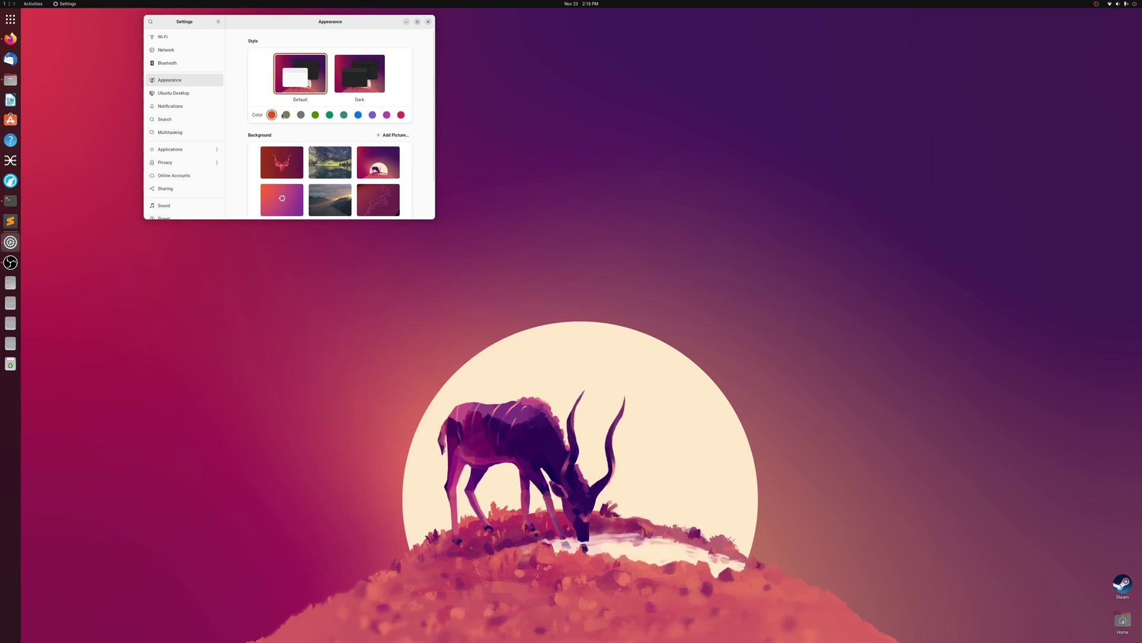
pyautogui.click(366, 87)
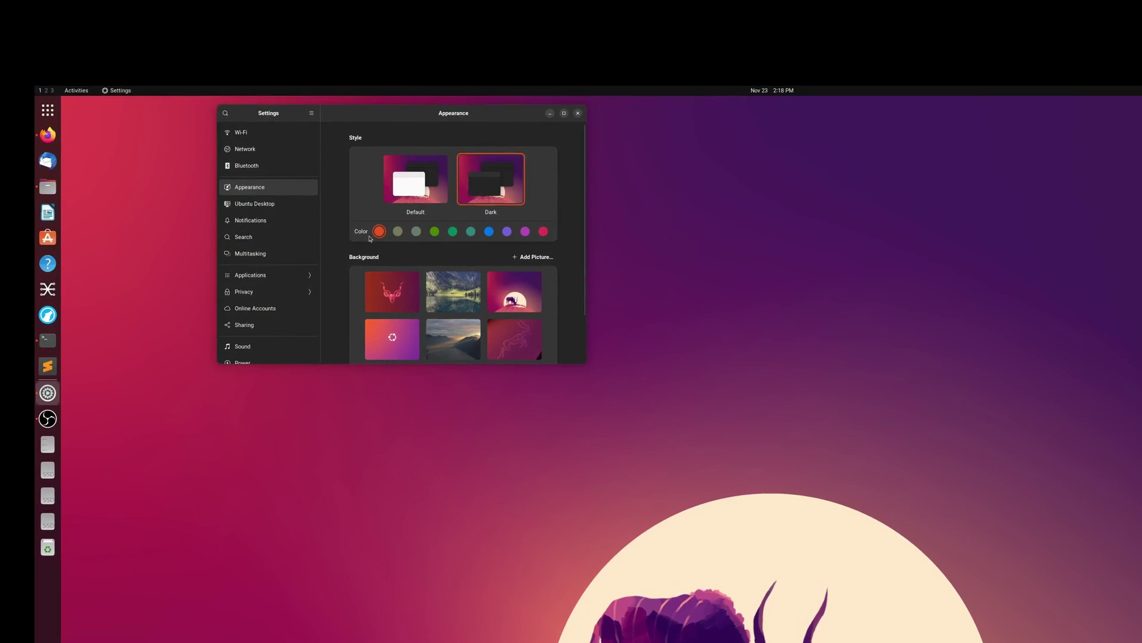
pyautogui.scroll(-3, 554, 245)
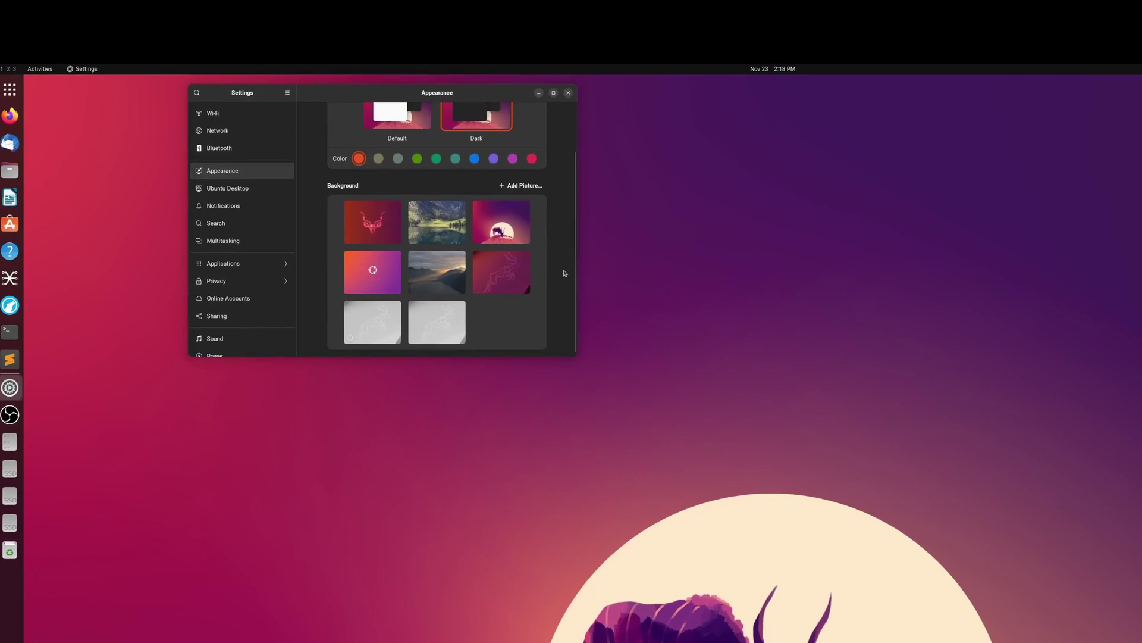
pyautogui.scroll(3, 554, 247)
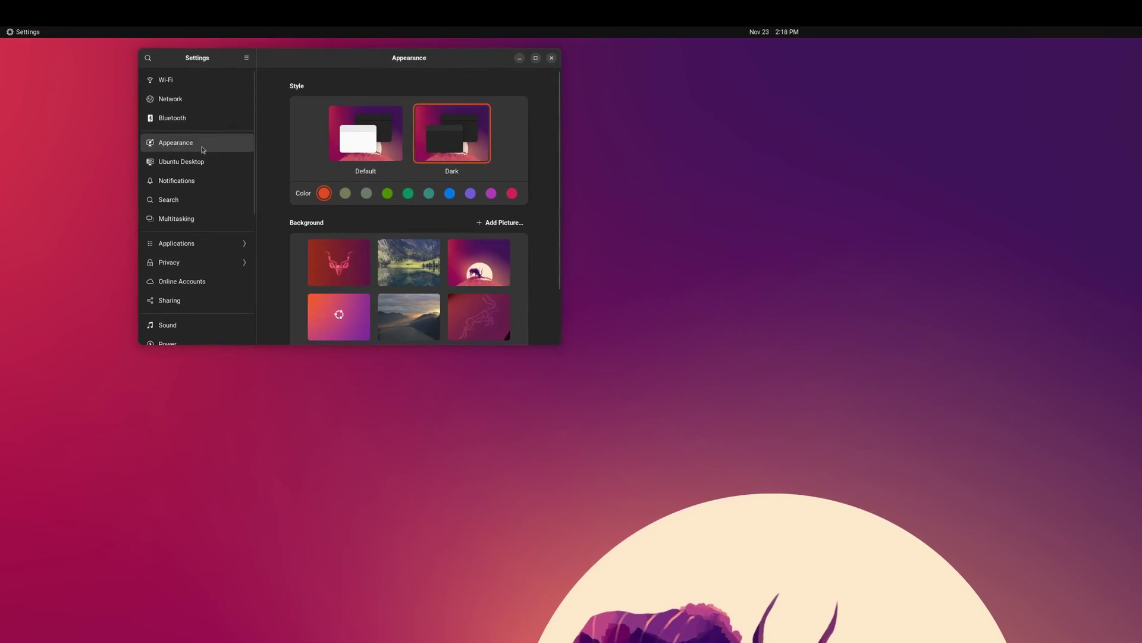
# - Check the colours of the desktop context menu and the system quick settings under the Dark style
pyautogui.rightClick(861, 247)
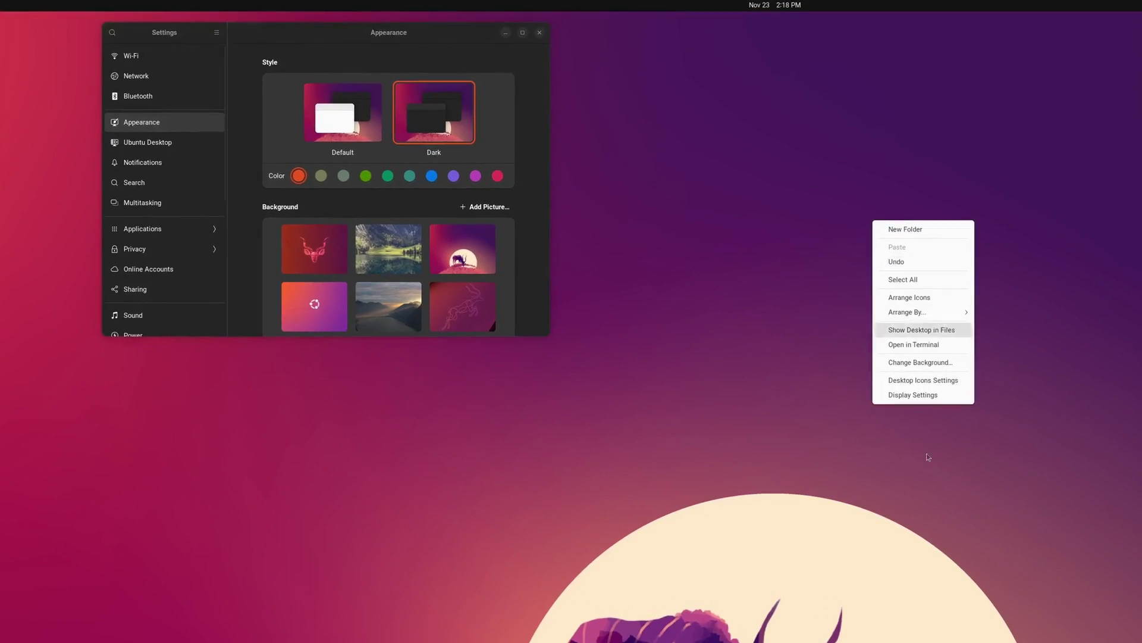
pyautogui.click(686, 237)
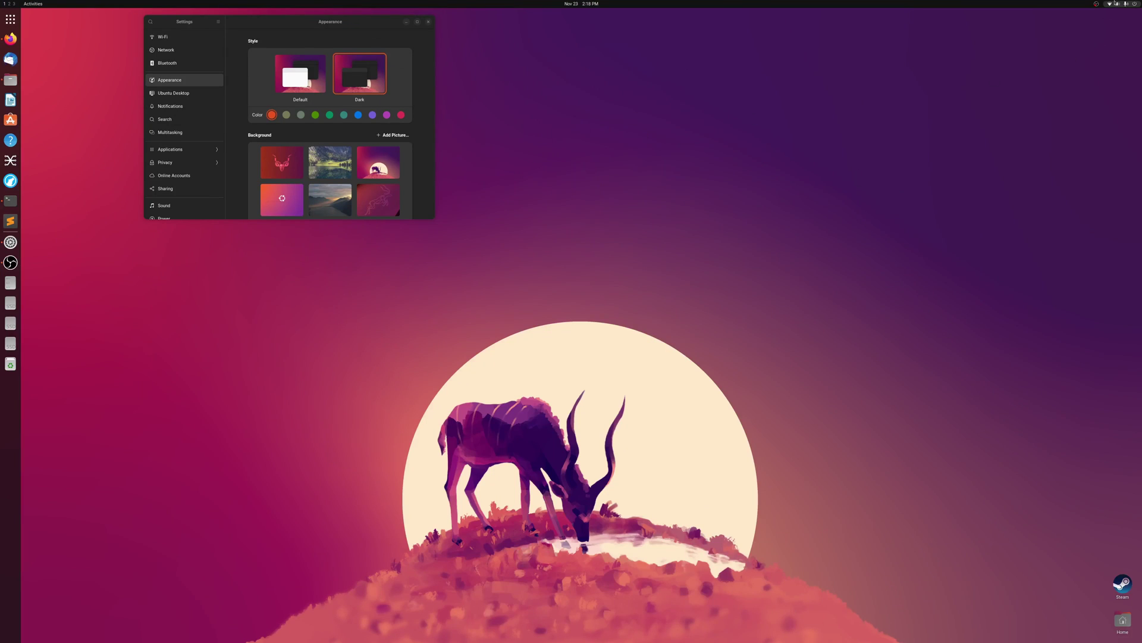
pyautogui.click(1115, 4)
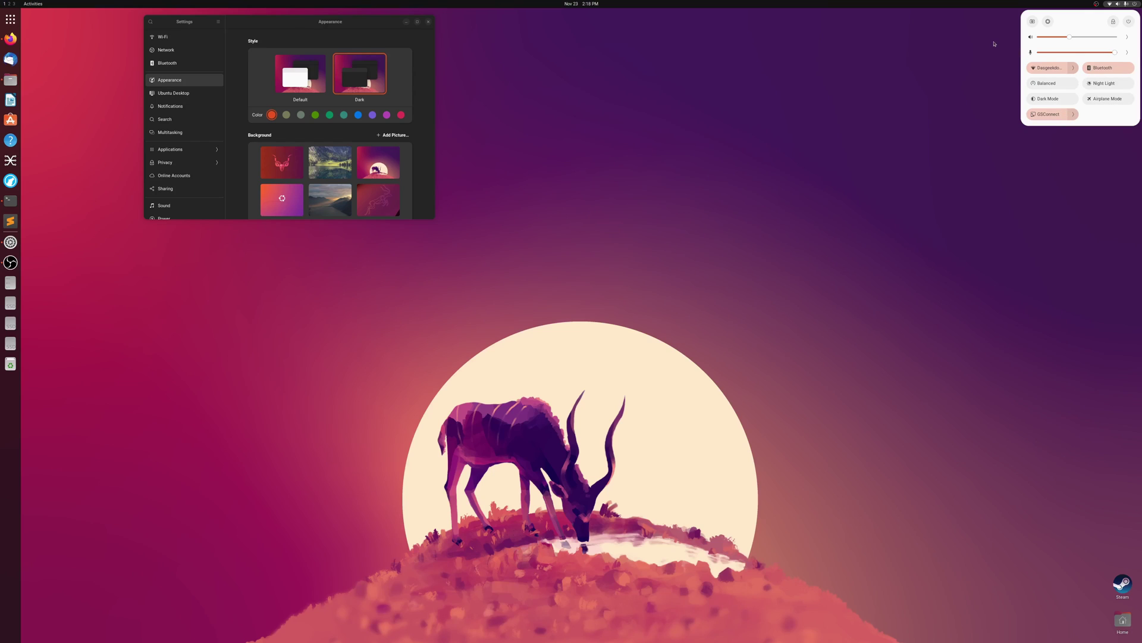
pyautogui.click(1072, 24)
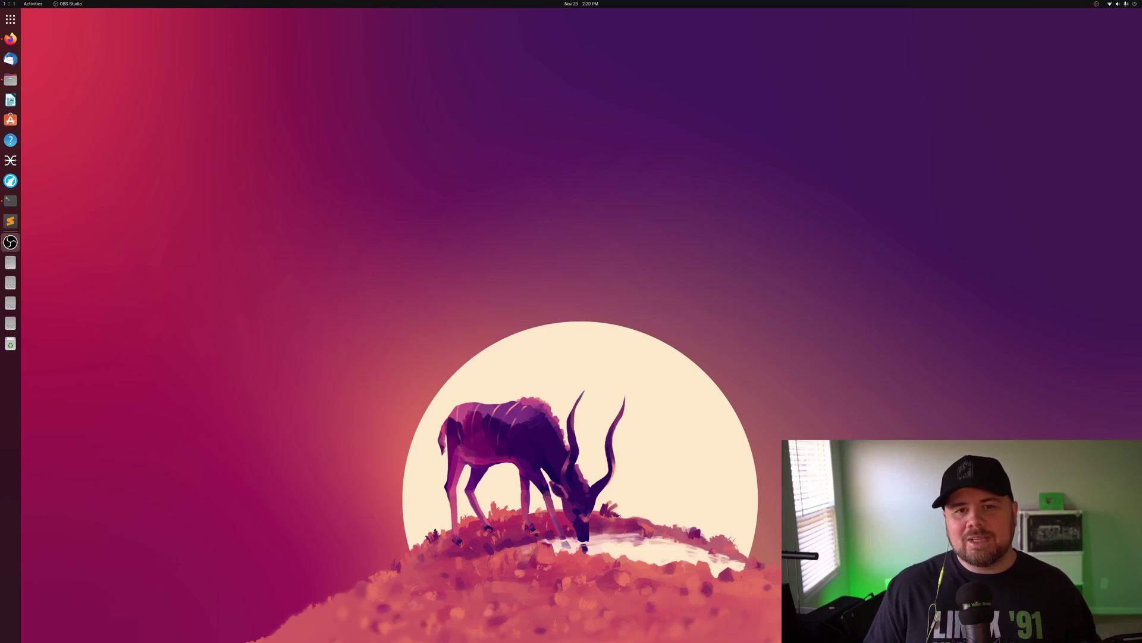
# - Look through the pages of installed applications in the app grid, and return to the desktop
pyautogui.click(10, 19)
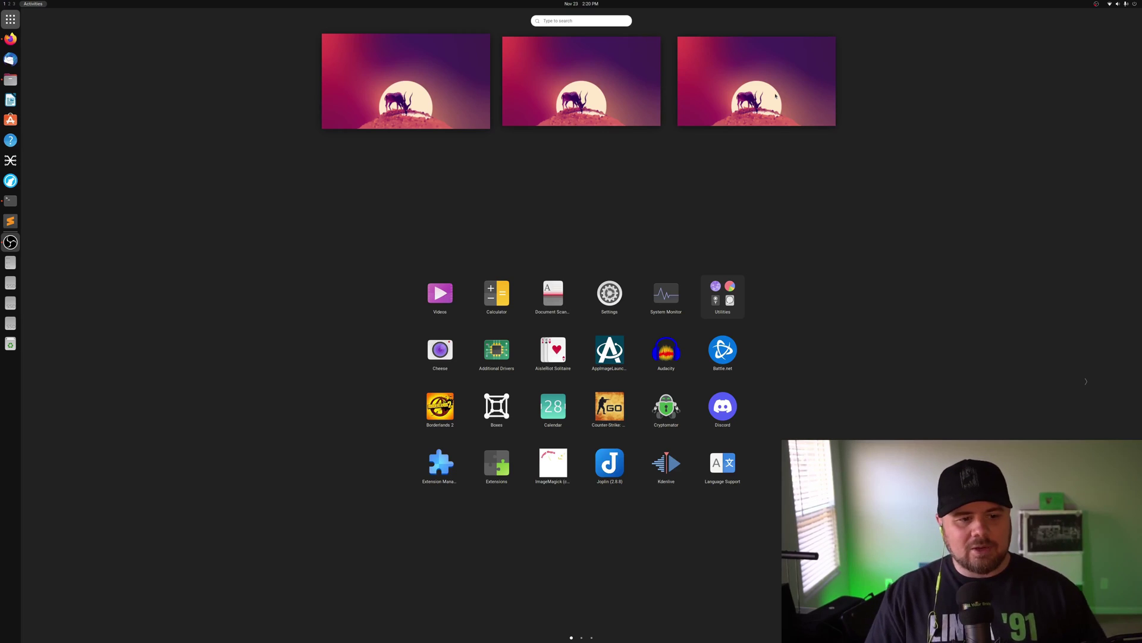
pyautogui.scroll(-1, 506, 336)
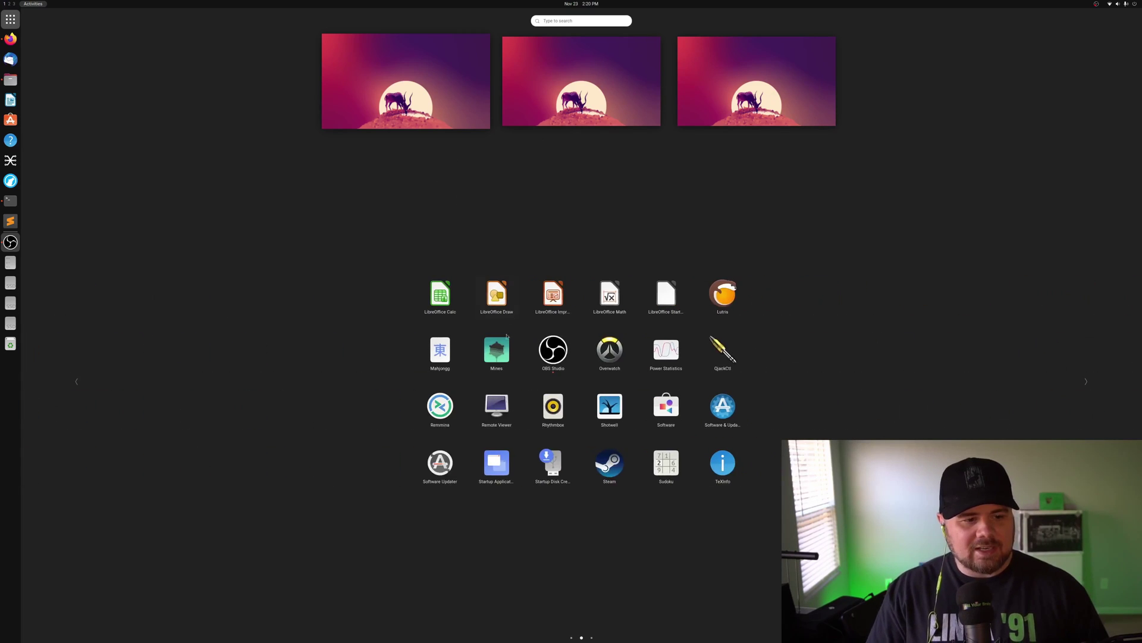
pyautogui.click(592, 638)
pyautogui.click(572, 637)
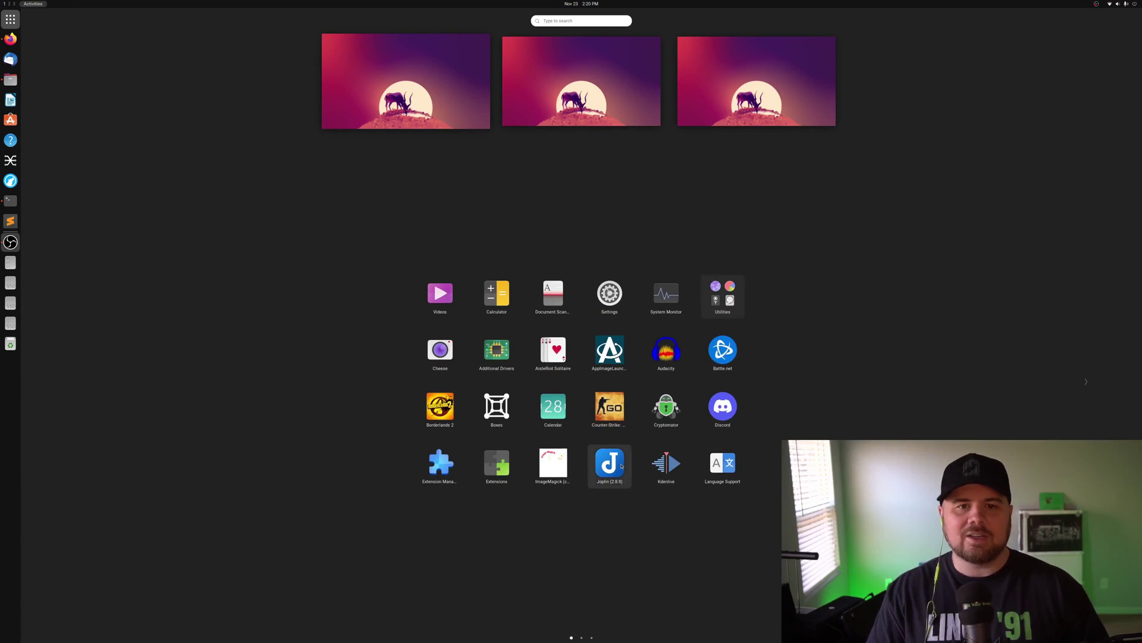
pyautogui.scroll(-2, 630, 457)
pyautogui.scroll(2, 635, 455)
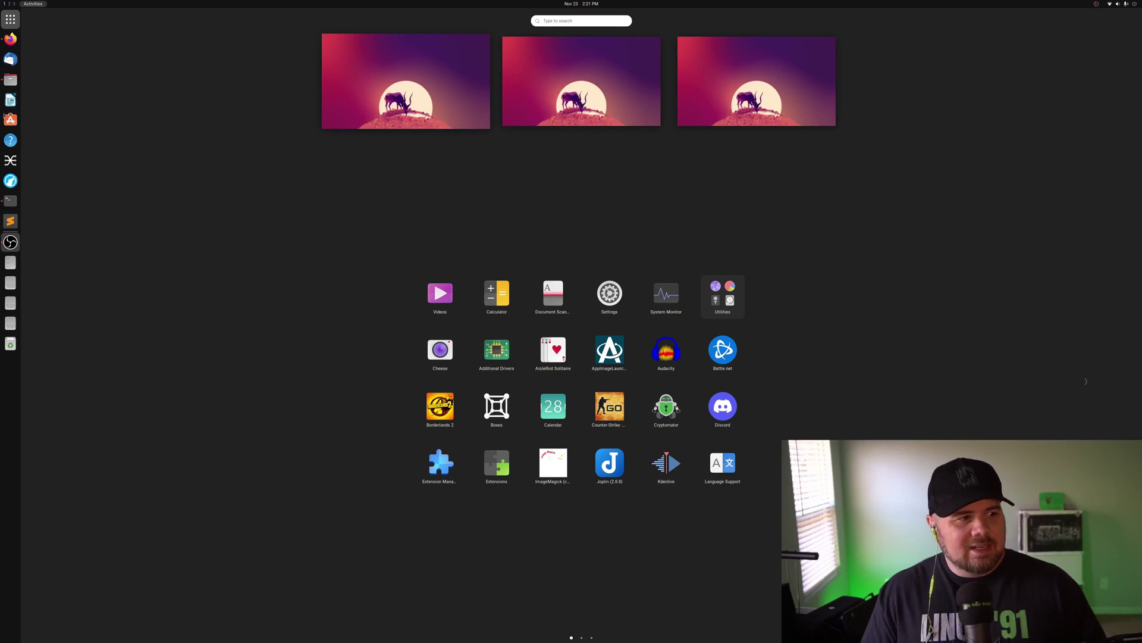
pyautogui.click(357, 286)
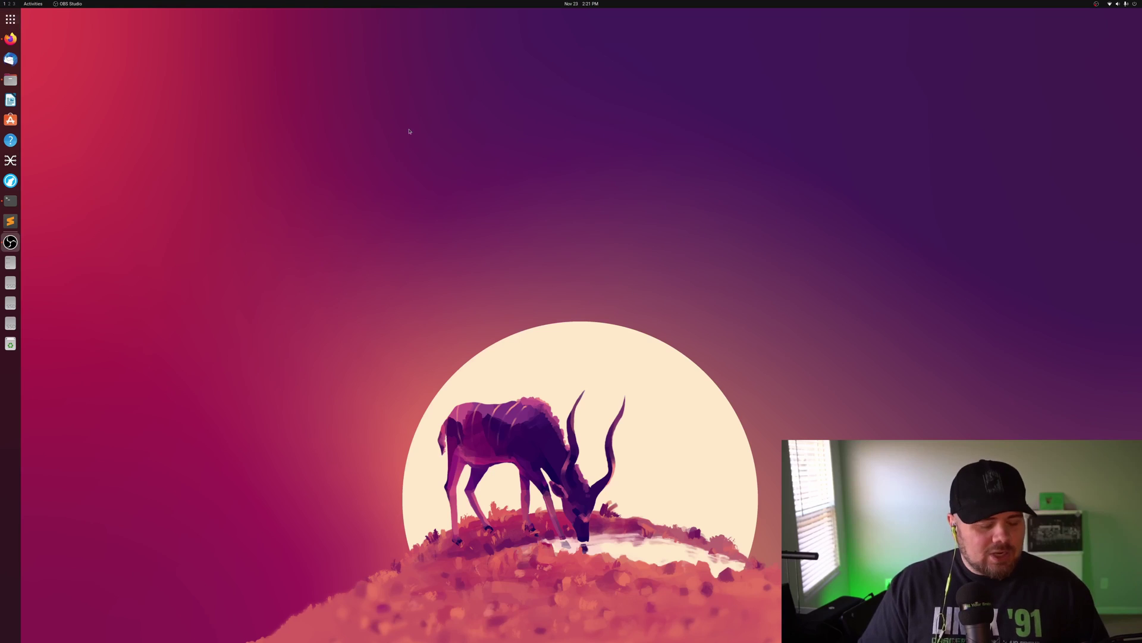
# - Search for "launcher", open the Ubuntu Desktop settings, and turn off the dock's Panel mode
pyautogui.press('super')
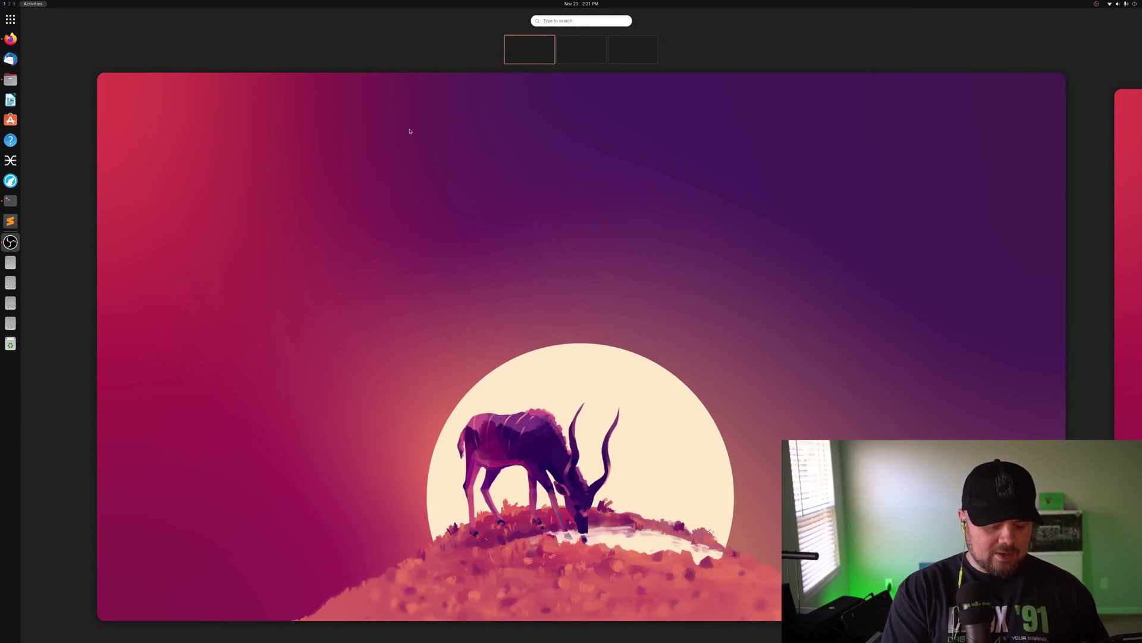
pyautogui.write('launcher')
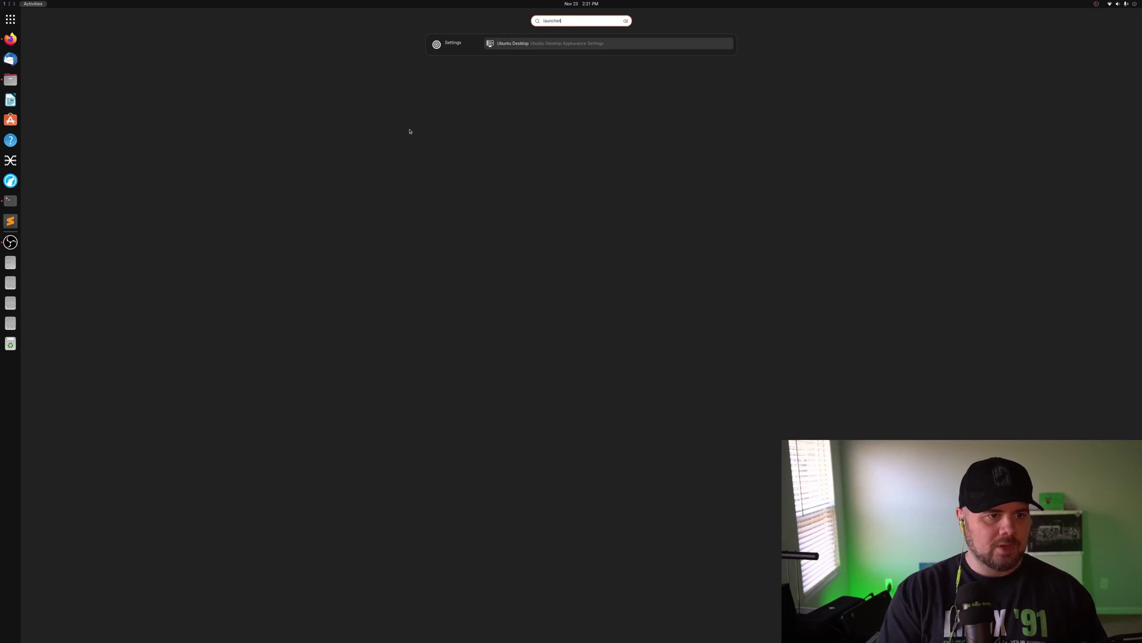
pyautogui.press('Return')
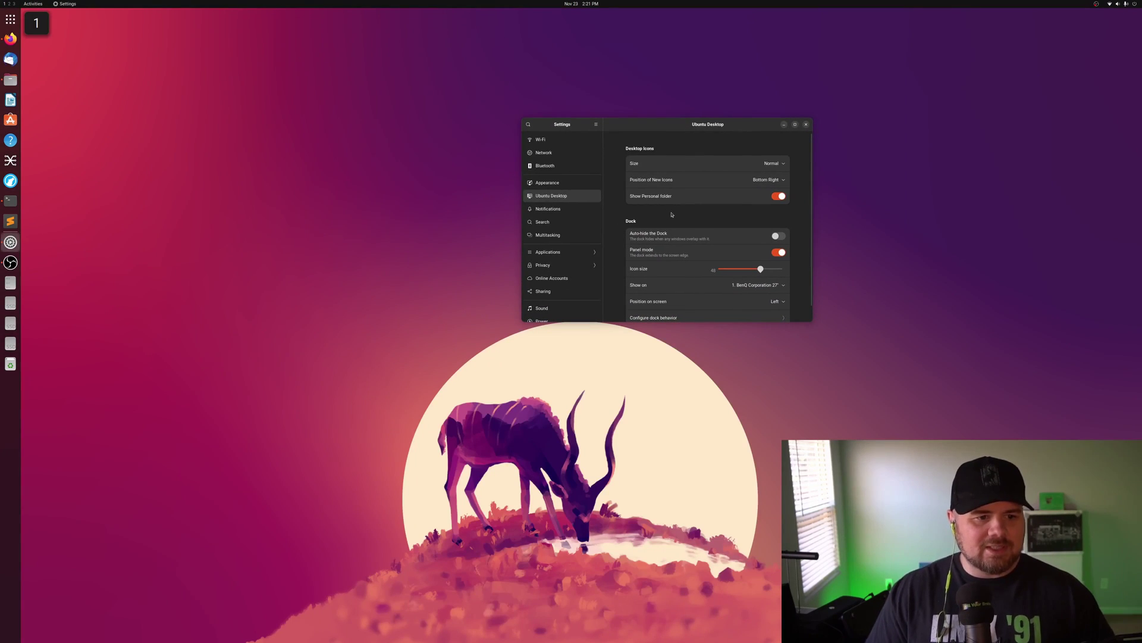
pyautogui.scroll(-1, 672, 215)
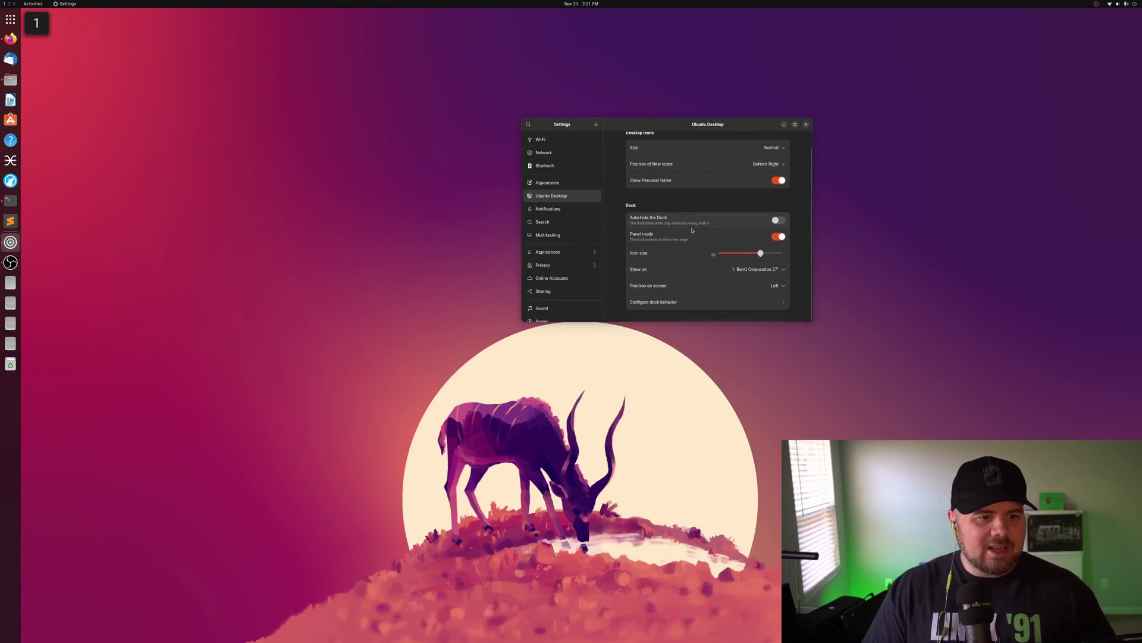
pyautogui.click(780, 237)
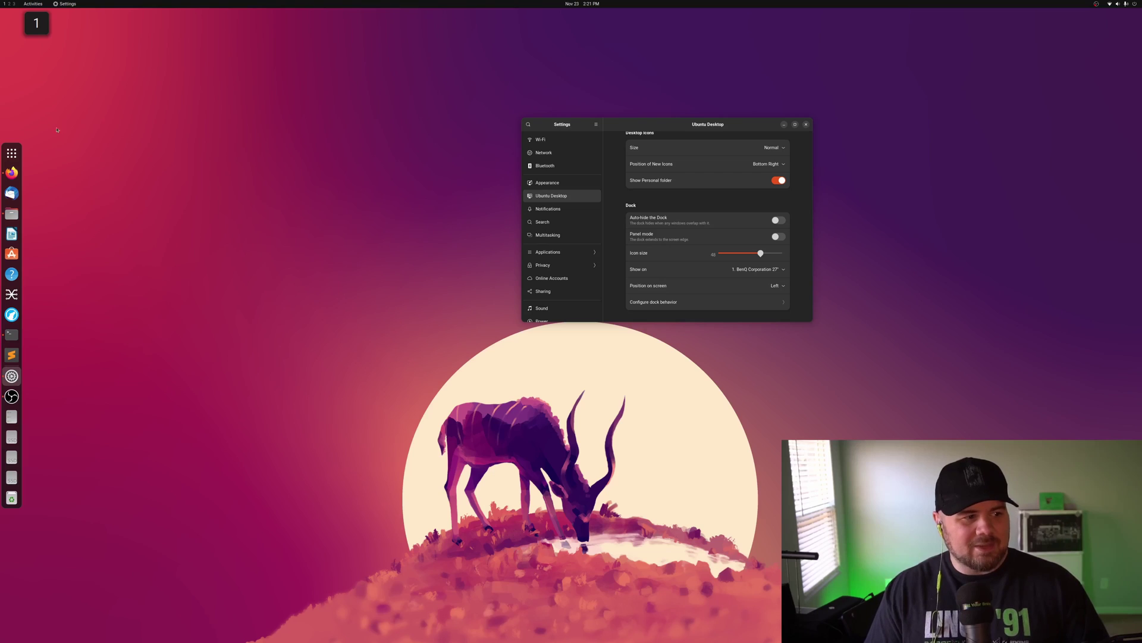
# - Set the dock's position on screen to Bottom
pyautogui.click(783, 287)
pyautogui.click(783, 321)
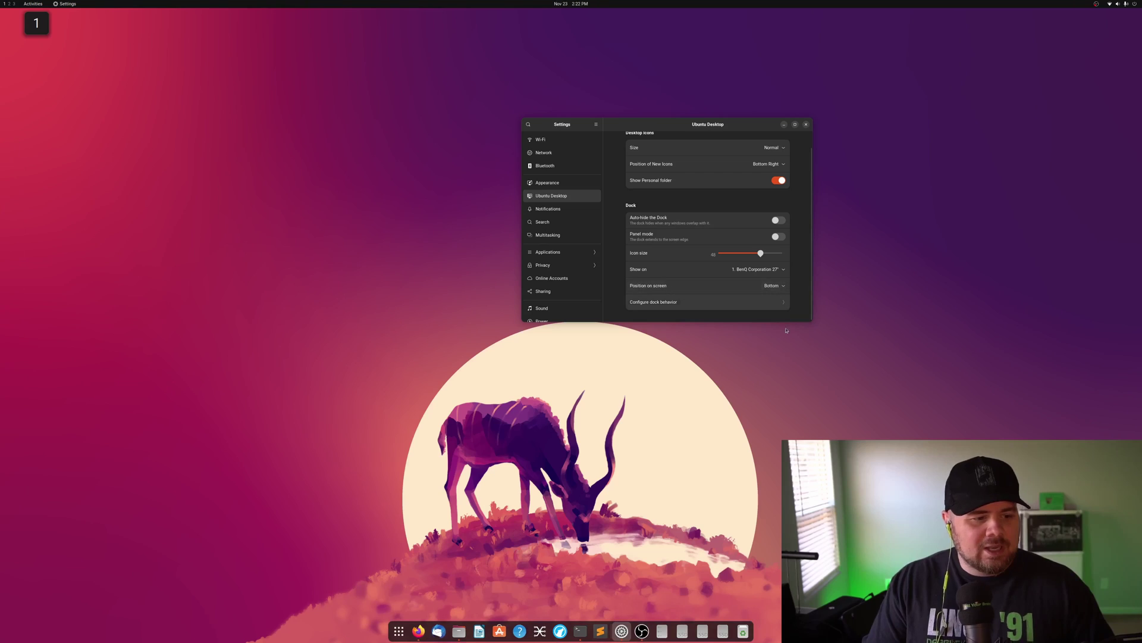
pyautogui.click(537, 453)
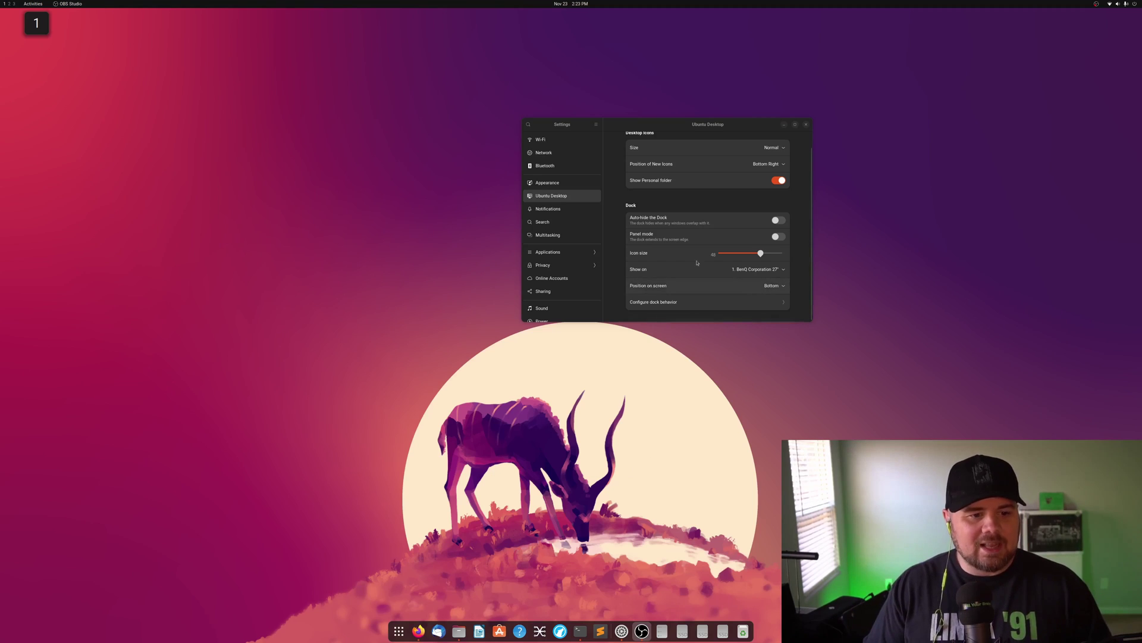
# - Configure the dock behavior to exclude unmounted volumes, toggling network volumes off and back on
pyautogui.click(742, 301)
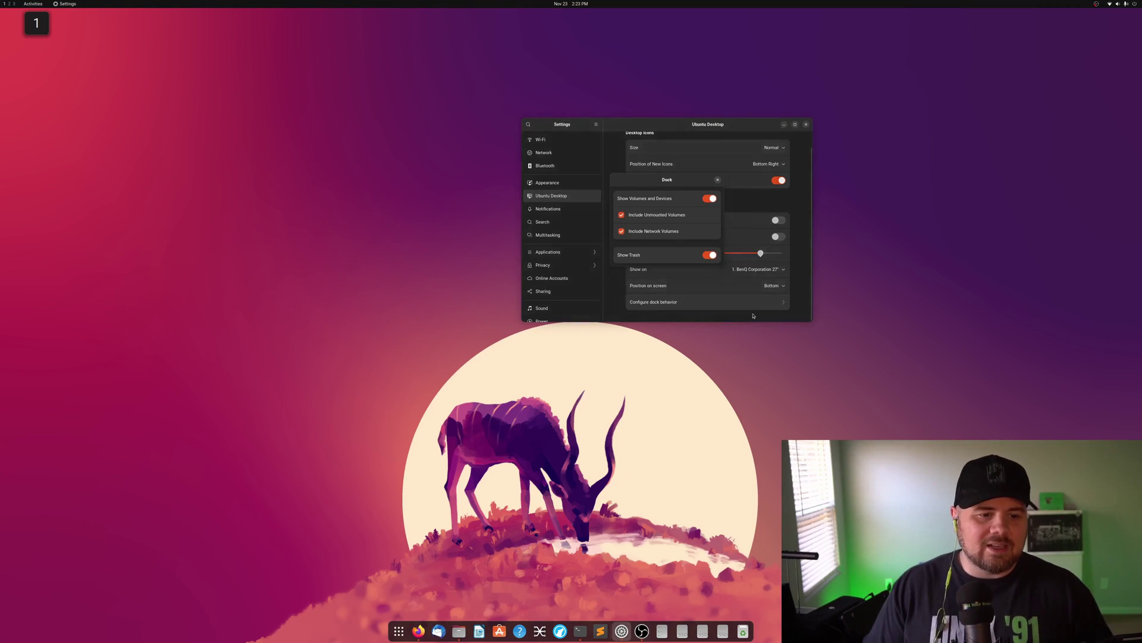
pyautogui.click(622, 215)
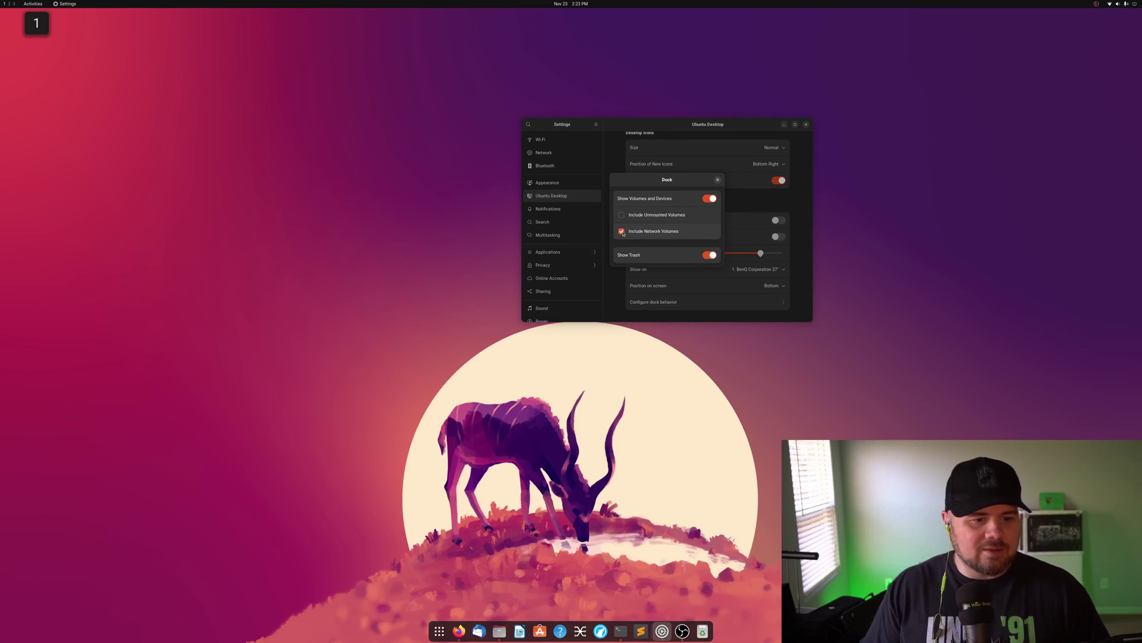
pyautogui.click(622, 231)
pyautogui.click(622, 232)
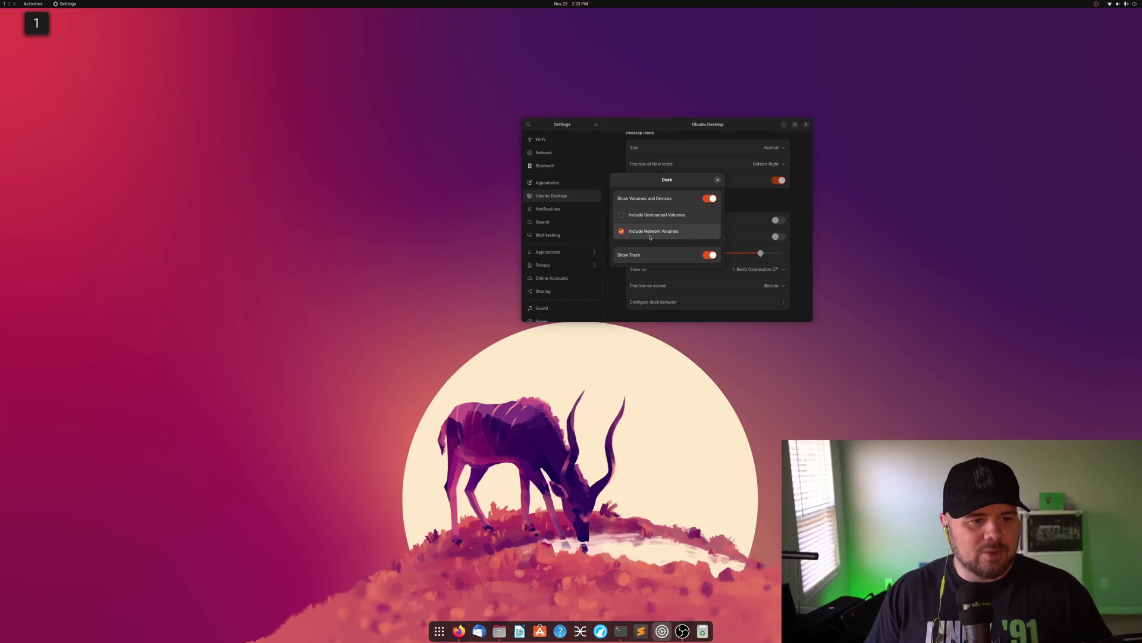
# - Close the dock behavior options and the Settings window
pyautogui.click(719, 180)
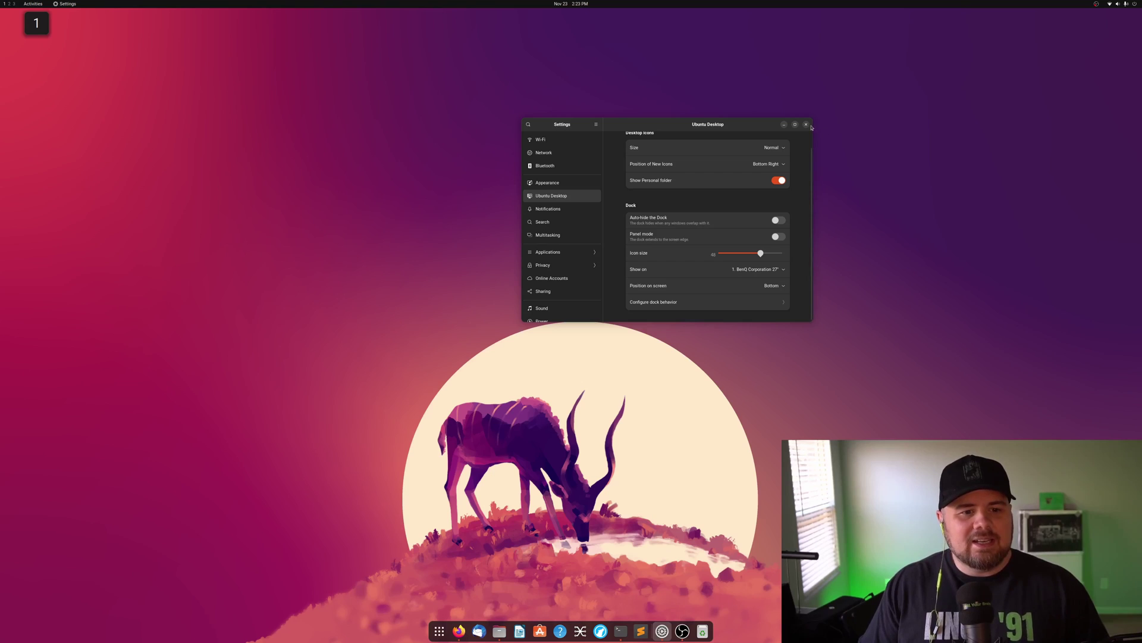
pyautogui.hotkey('ctrl', 'q')
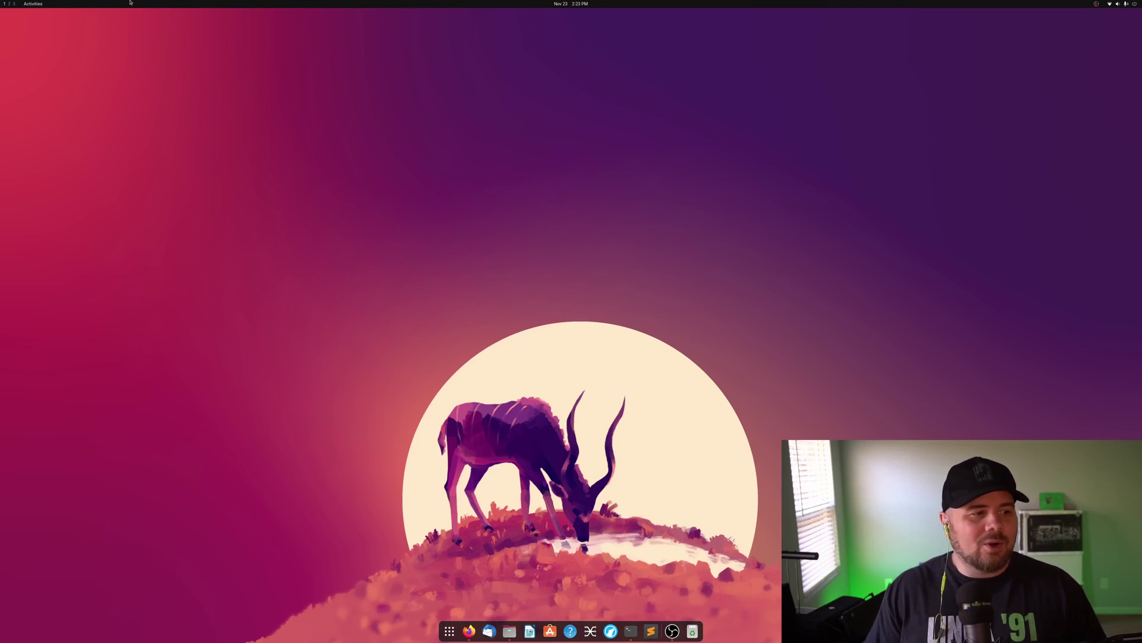
# - Search for "set", open Settings, and look through its list of categories
pyautogui.press('super')
pyautogui.write('set')
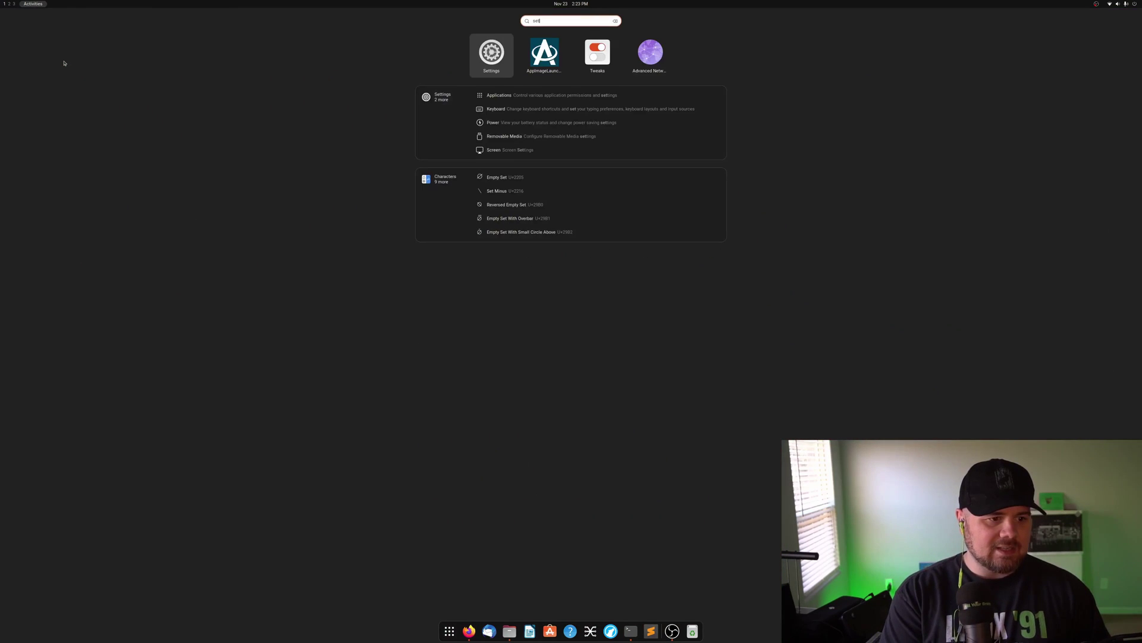
pyautogui.press('Return')
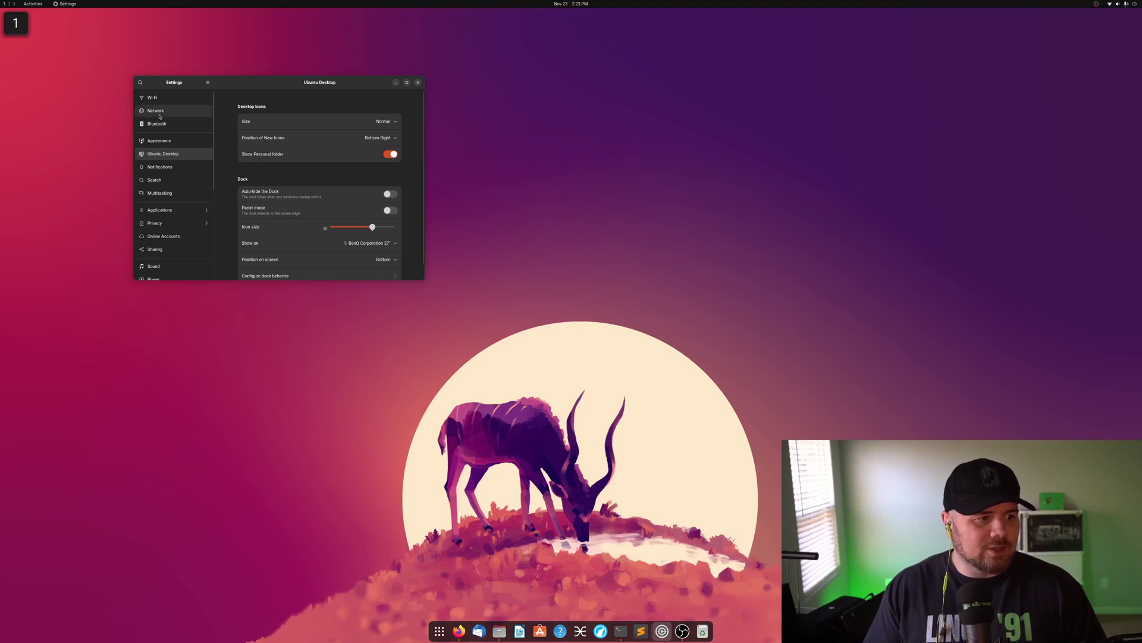
pyautogui.scroll(-5, 187, 196)
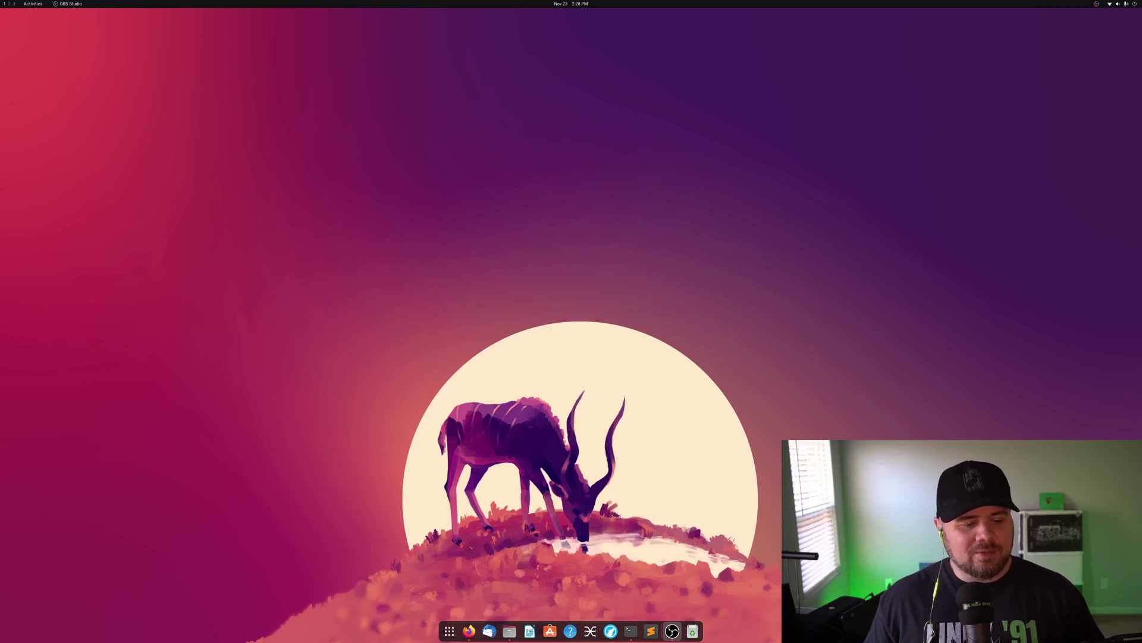
# - Open Ubuntu Software, shift its window toward the desktop's upper-left corner, and search the catalogue for "boxes"
pyautogui.click(551, 631)
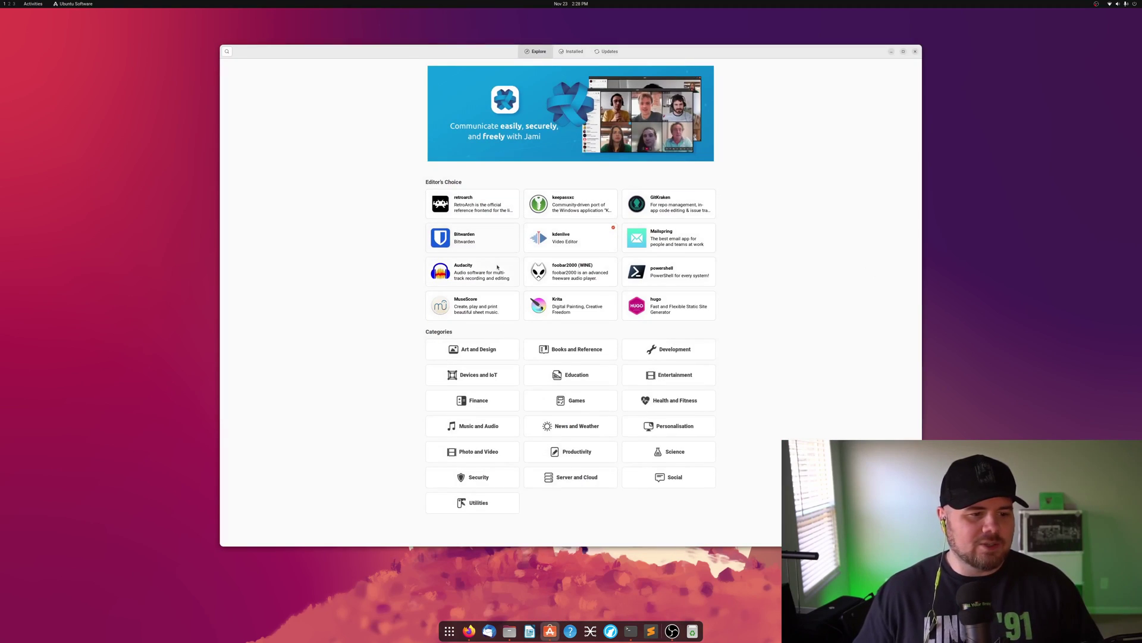
pyautogui.moveTo(457, 53); pyautogui.dragTo(270, 39)
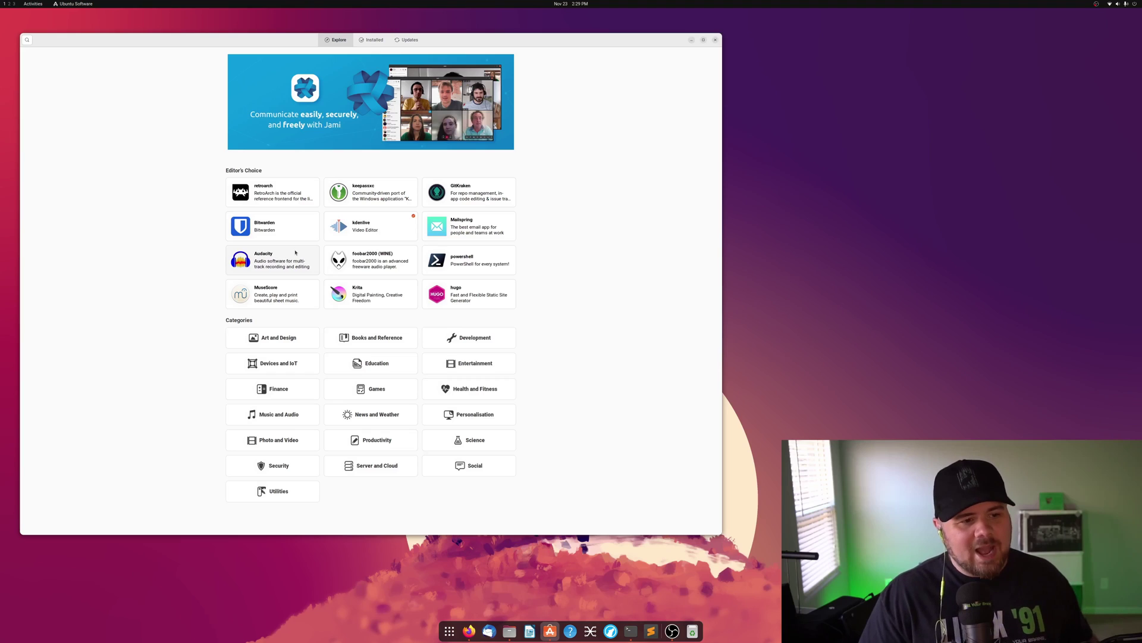
pyautogui.click(29, 39)
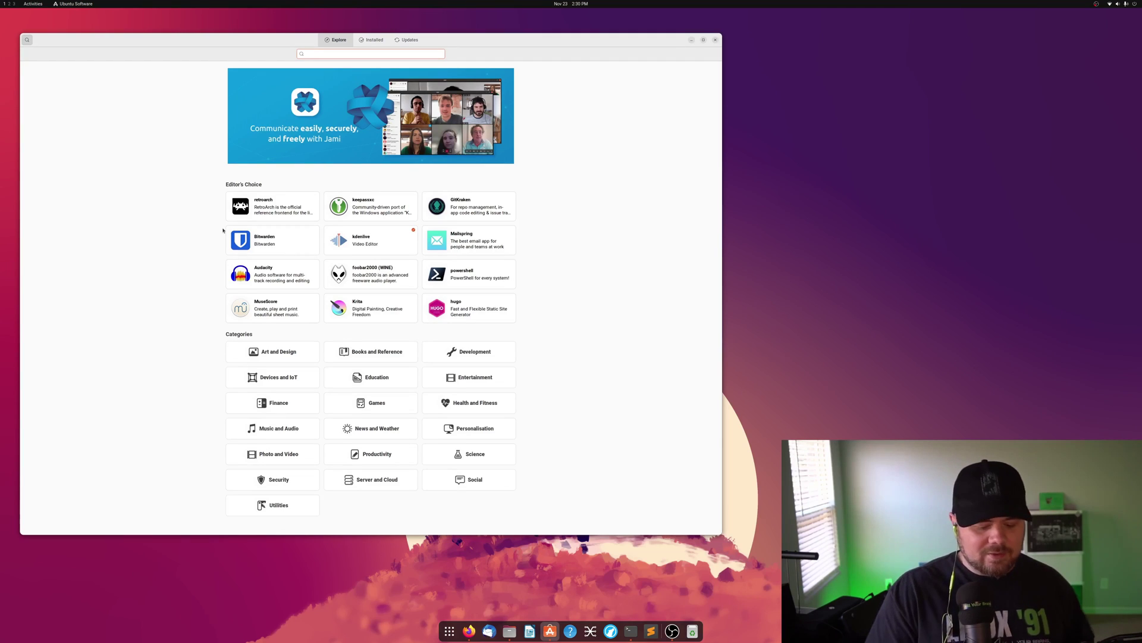
pyautogui.write('bo')
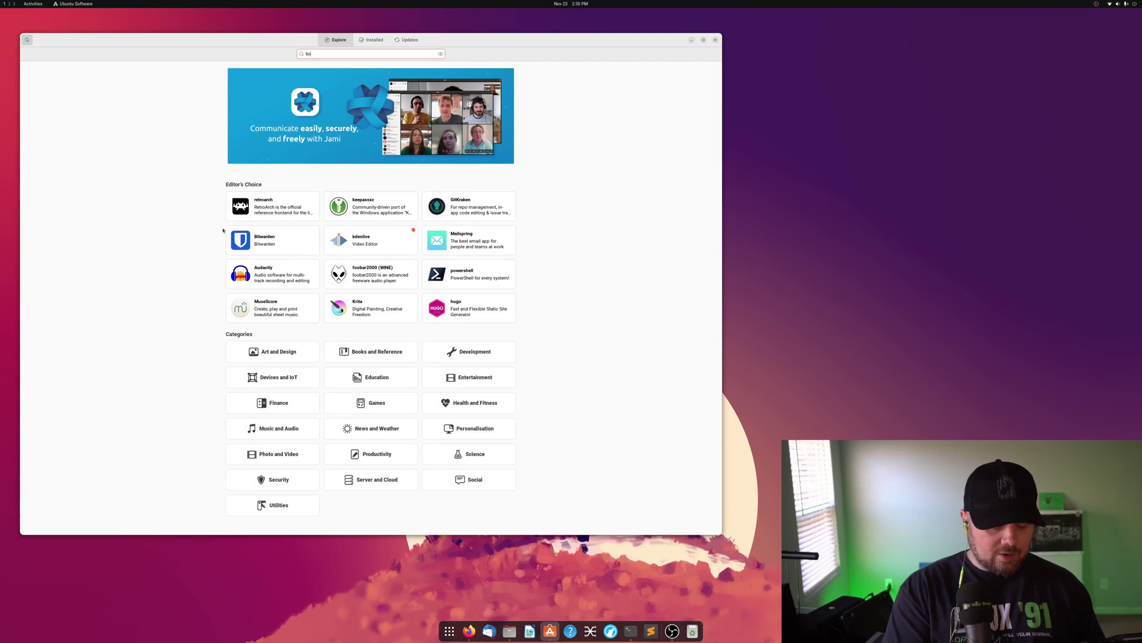
pyautogui.write('xes')
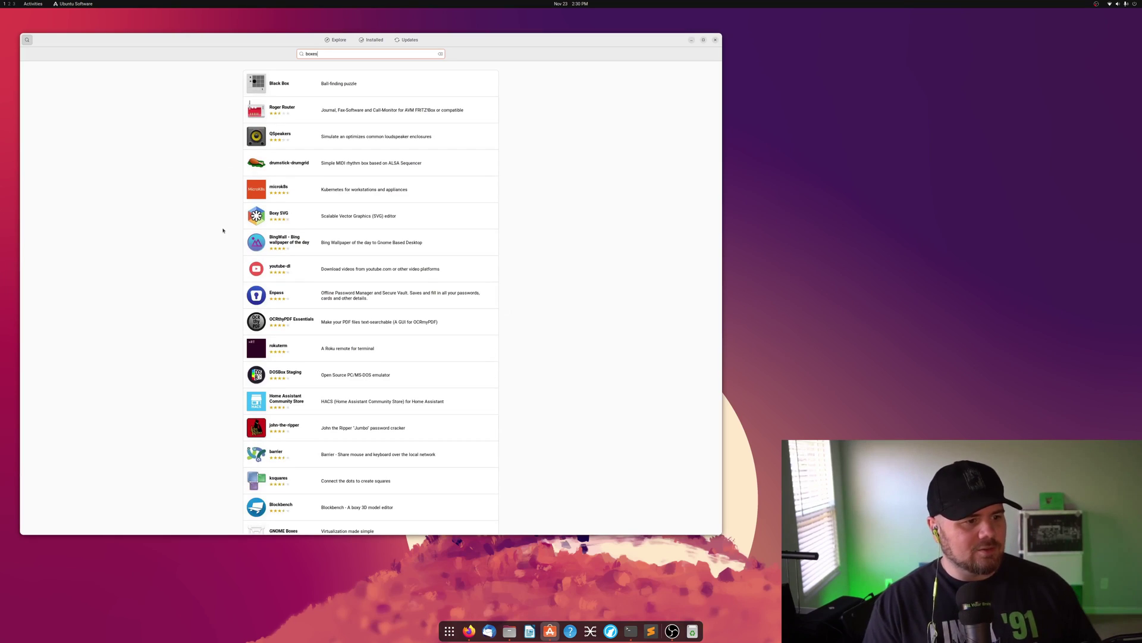
# - Open the GNOME Boxes page from the search results and review the application's permissions
pyautogui.scroll(-5, 301, 186)
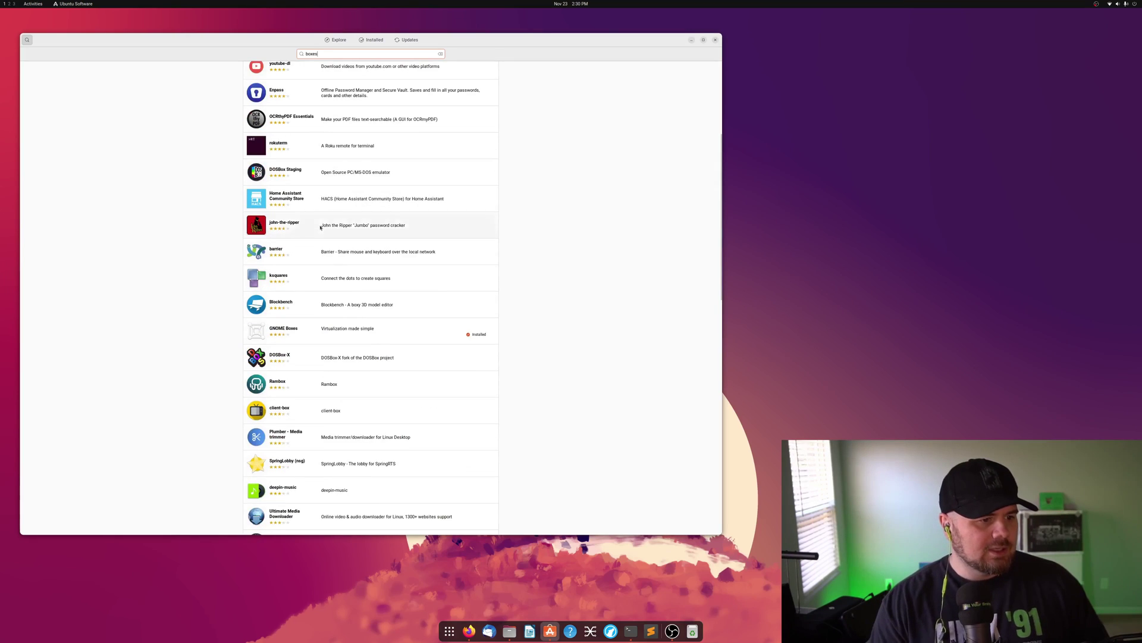
pyautogui.click(260, 327)
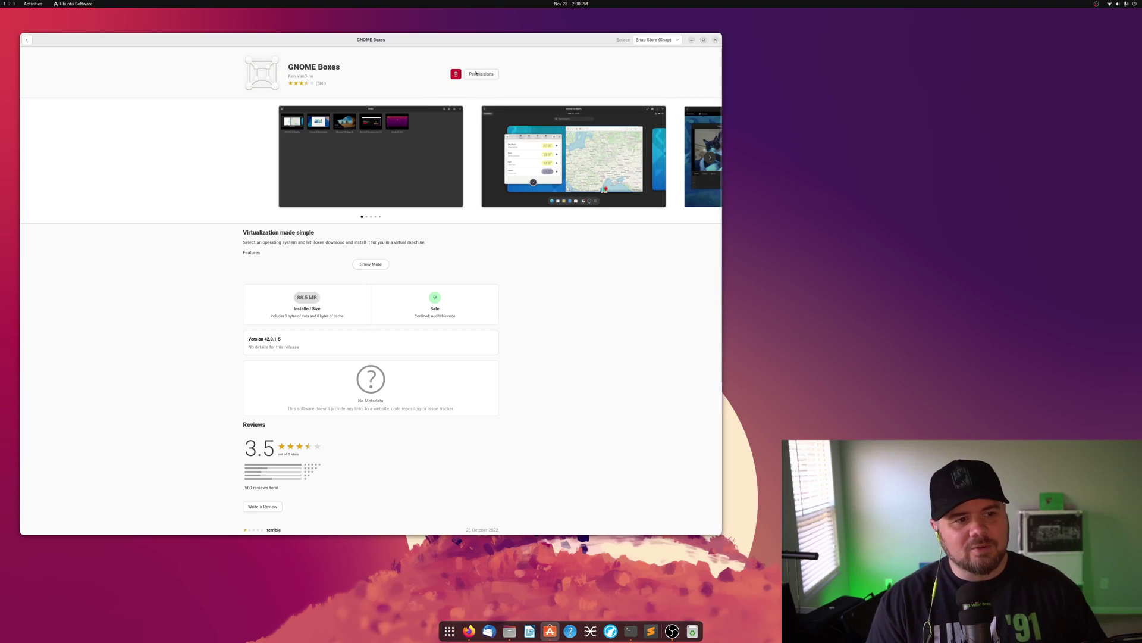
pyautogui.click(476, 73)
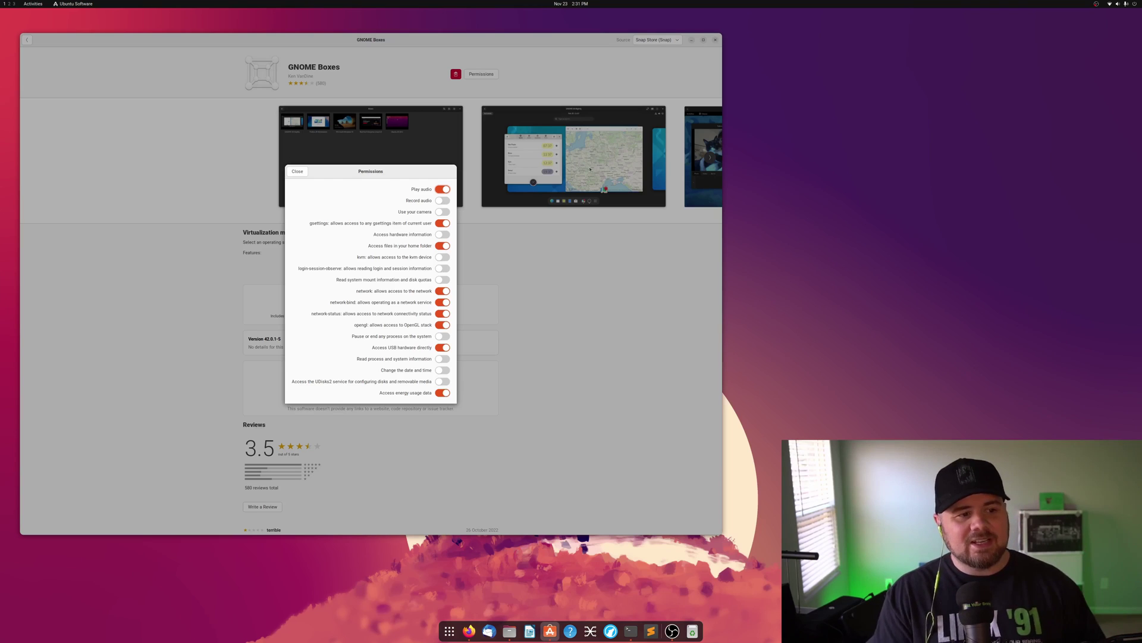
pyautogui.click(301, 174)
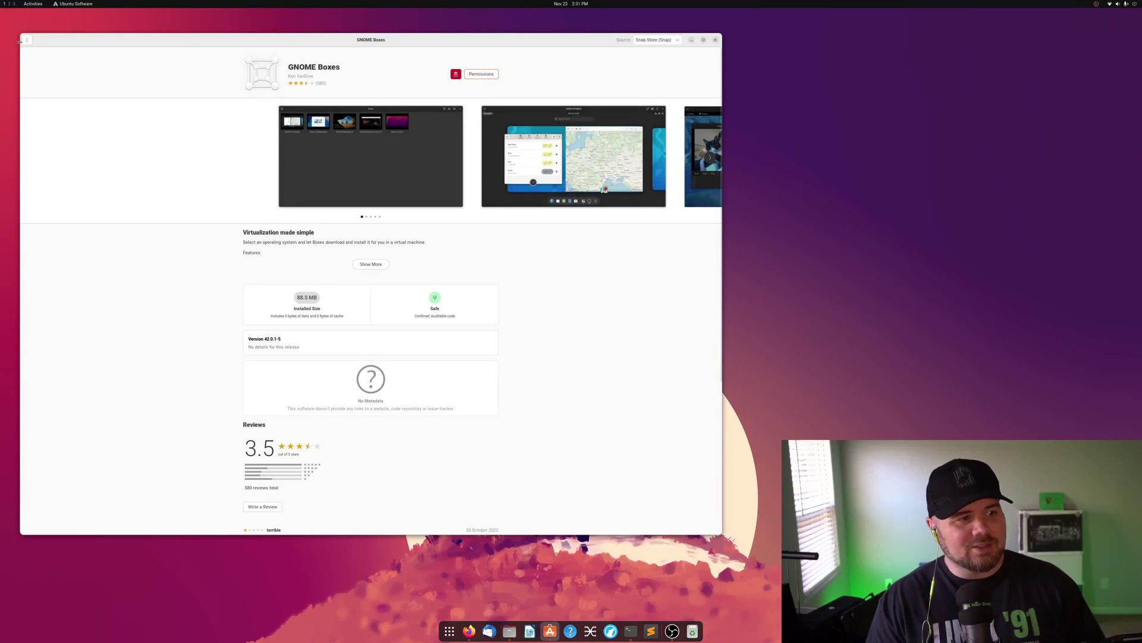
# - Return to the Explore page, view the Books and Reference category, and go back to the overview
pyautogui.click(27, 40)
pyautogui.scroll(5, 245, 162)
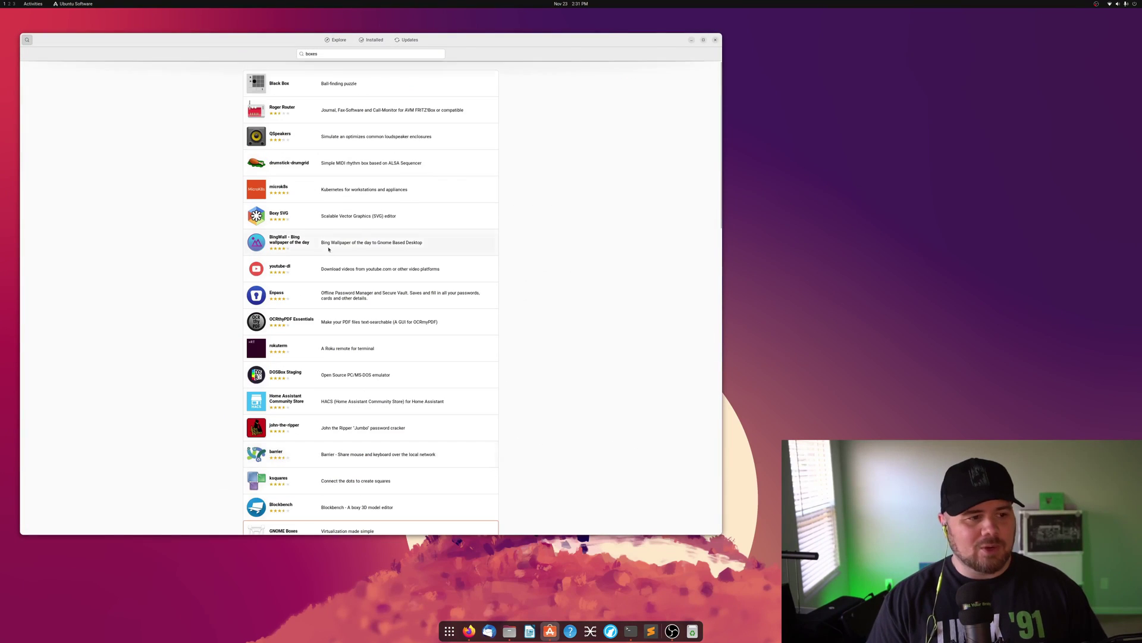
pyautogui.click(335, 40)
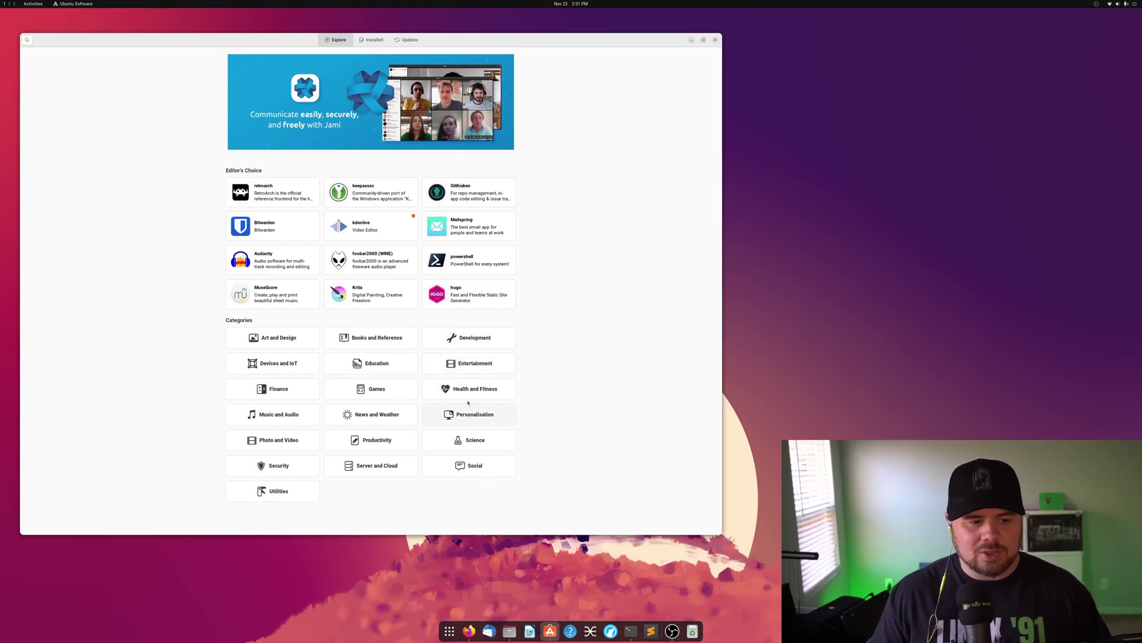
pyautogui.click(476, 369)
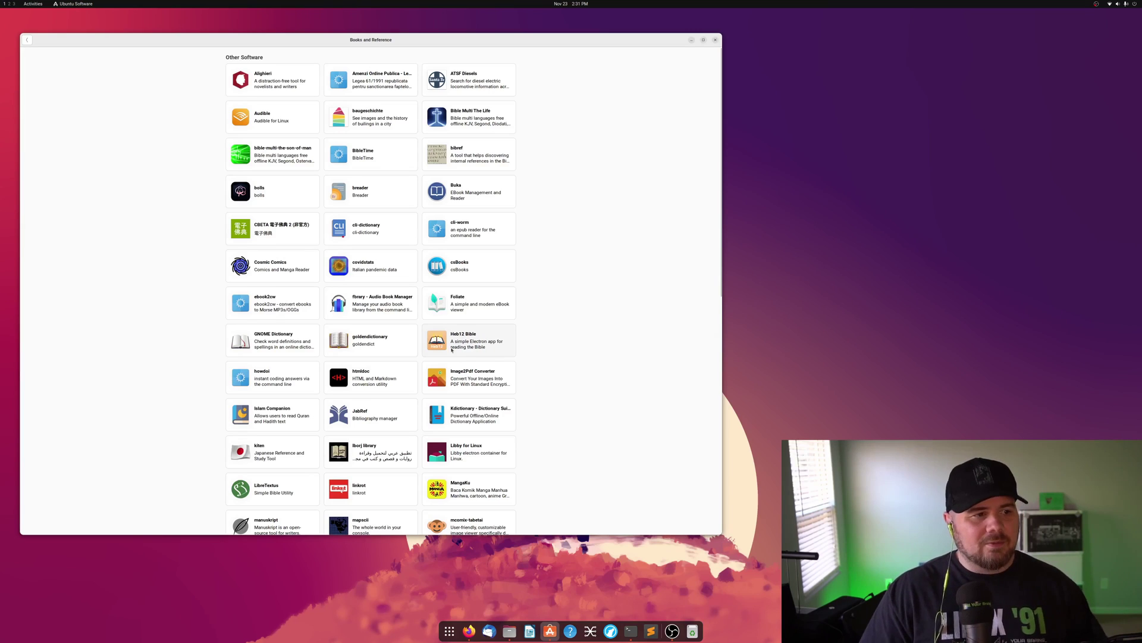
pyautogui.click(27, 40)
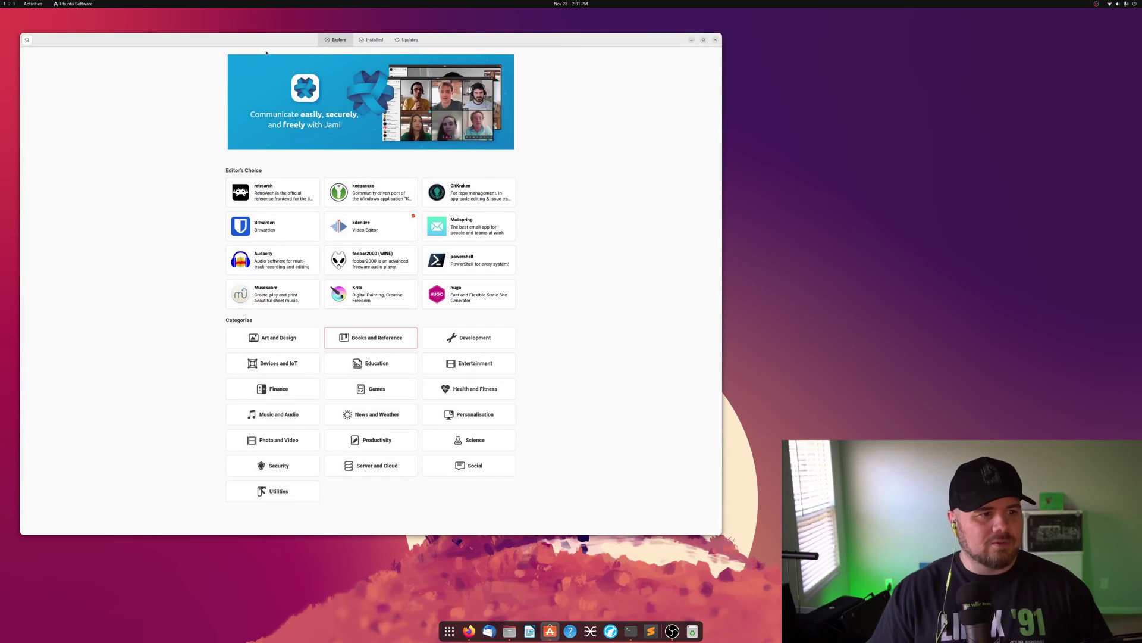
# - Look through the installed applications, view the qpwgraph details page, and return to the list
pyautogui.click(373, 40)
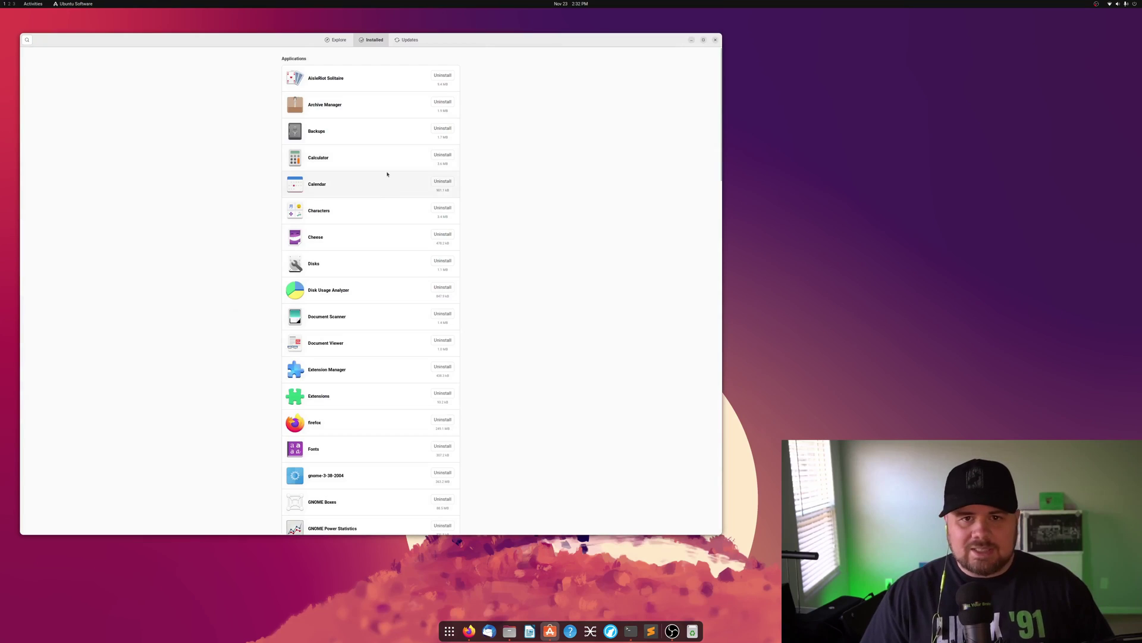
pyautogui.scroll(-10, 387, 176)
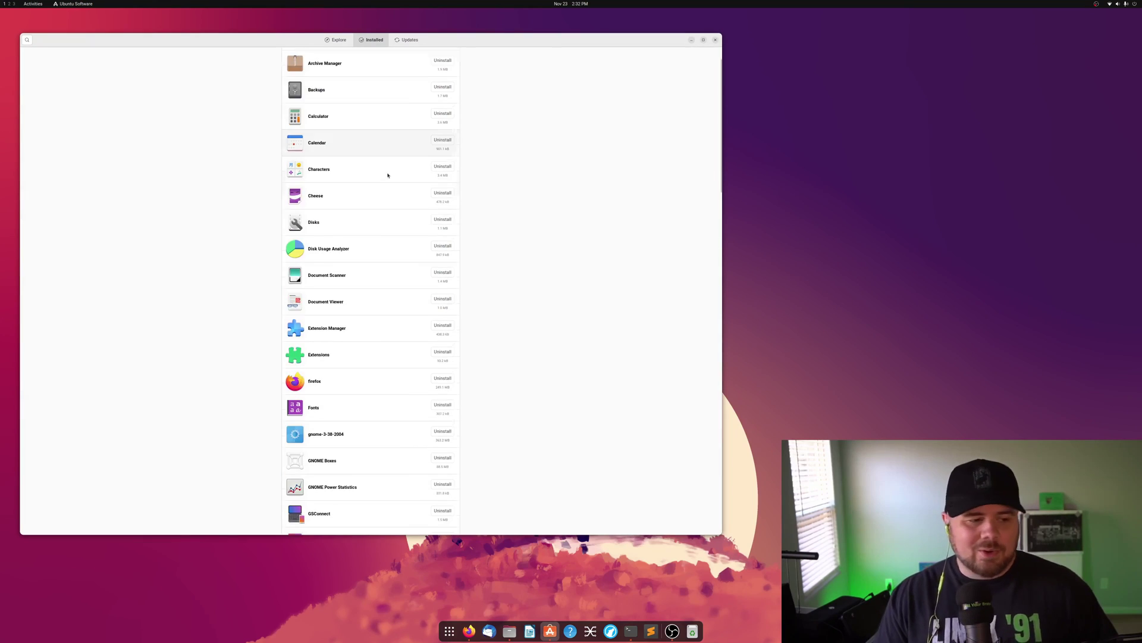
pyautogui.scroll(-8, 388, 178)
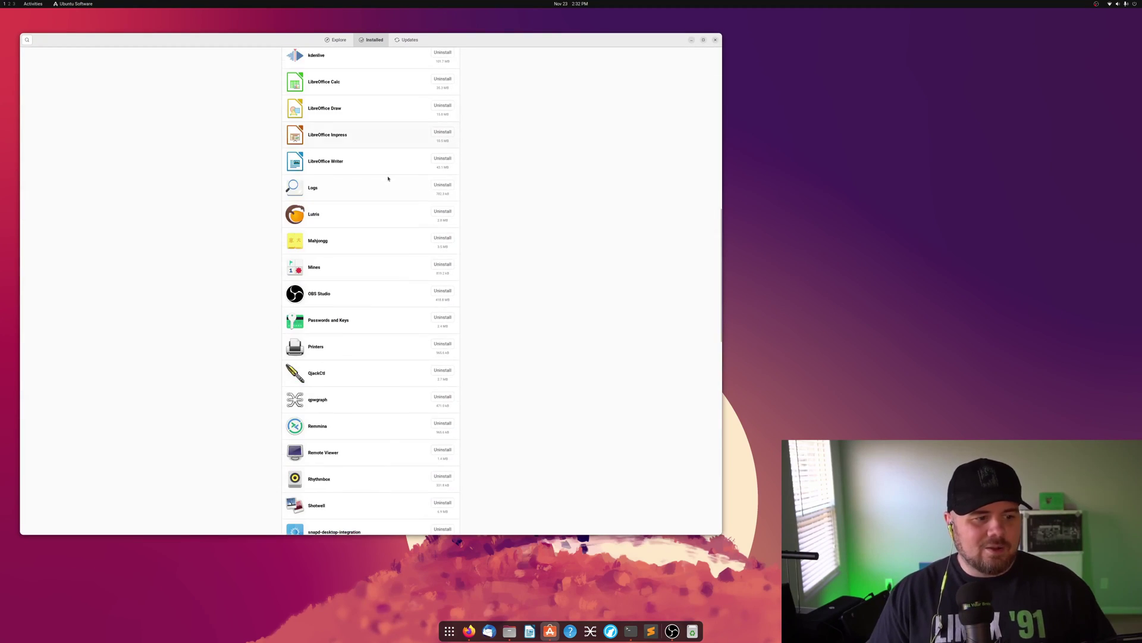
pyautogui.scroll(-4, 366, 214)
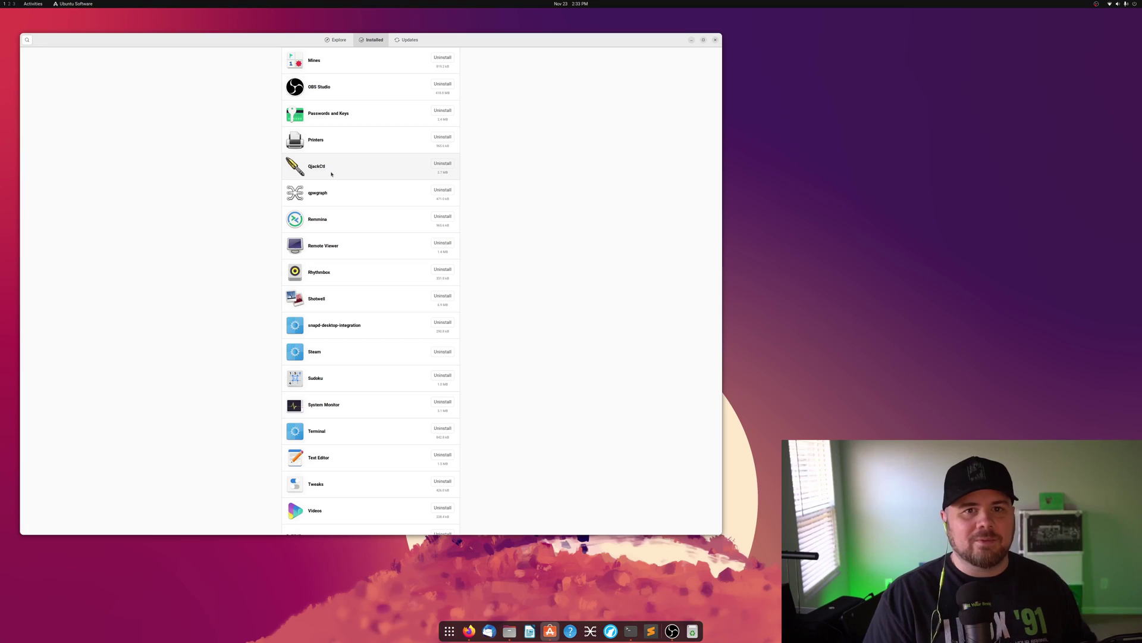
pyautogui.click(344, 198)
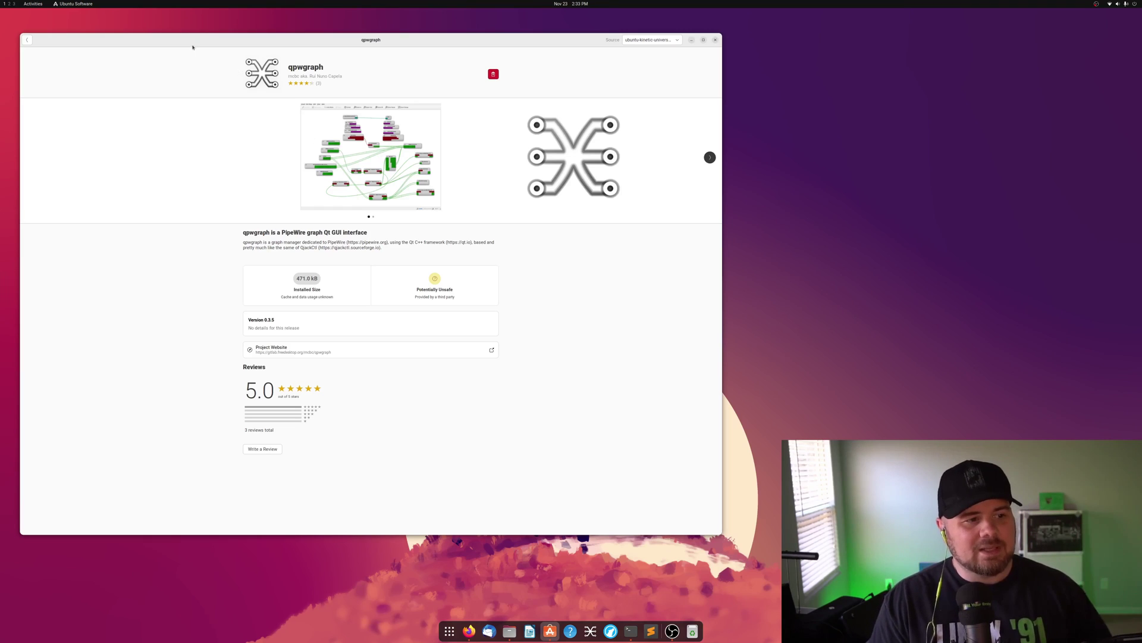
pyautogui.click(27, 40)
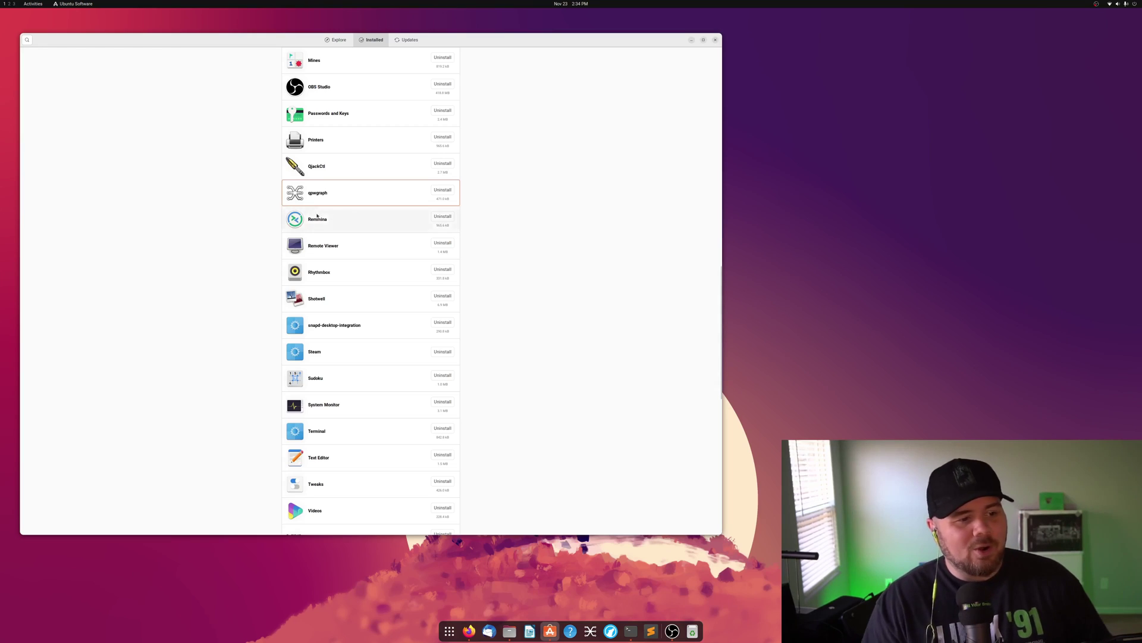
# - Look through the remaining installed software down to the system applications and add-ons, and close Ubuntu Software
pyautogui.scroll(-10, 333, 211)
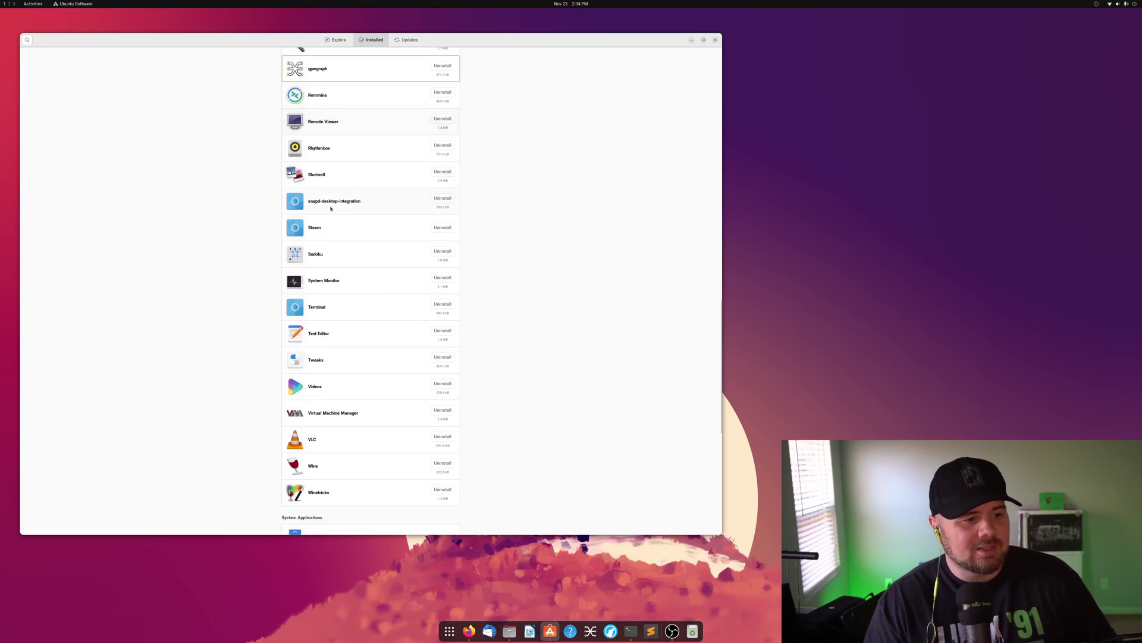
pyautogui.scroll(-1, 331, 208)
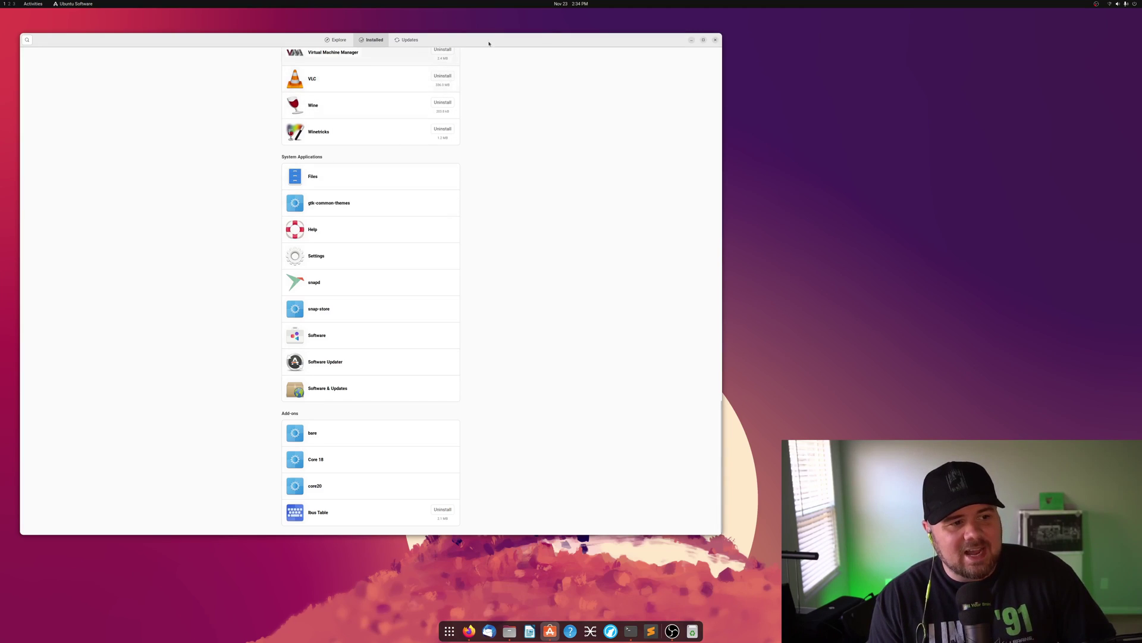
pyautogui.click(716, 40)
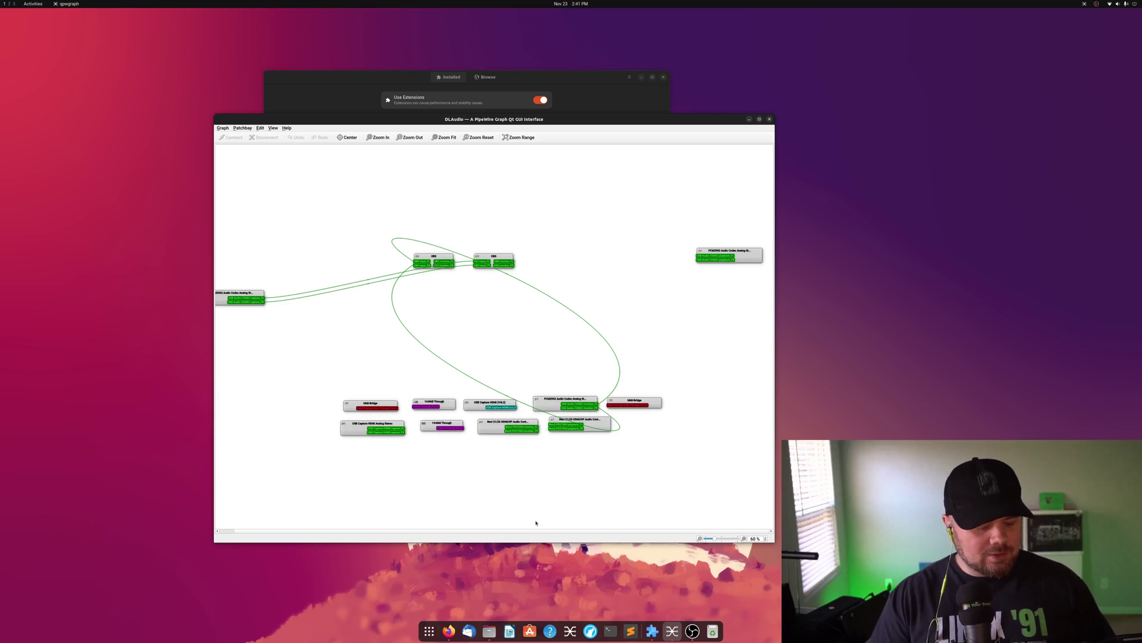
# - Move the qpwgraph window to the second workspace and return to the first workspace
pyautogui.press('super')
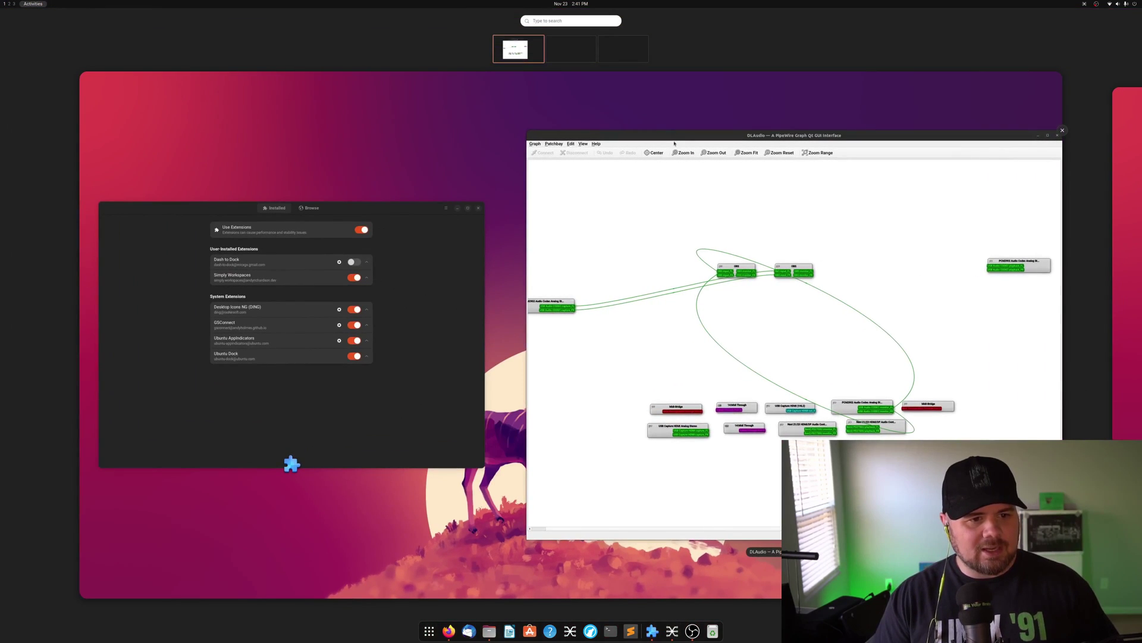
pyautogui.moveTo(674, 143); pyautogui.dragTo(570, 51)
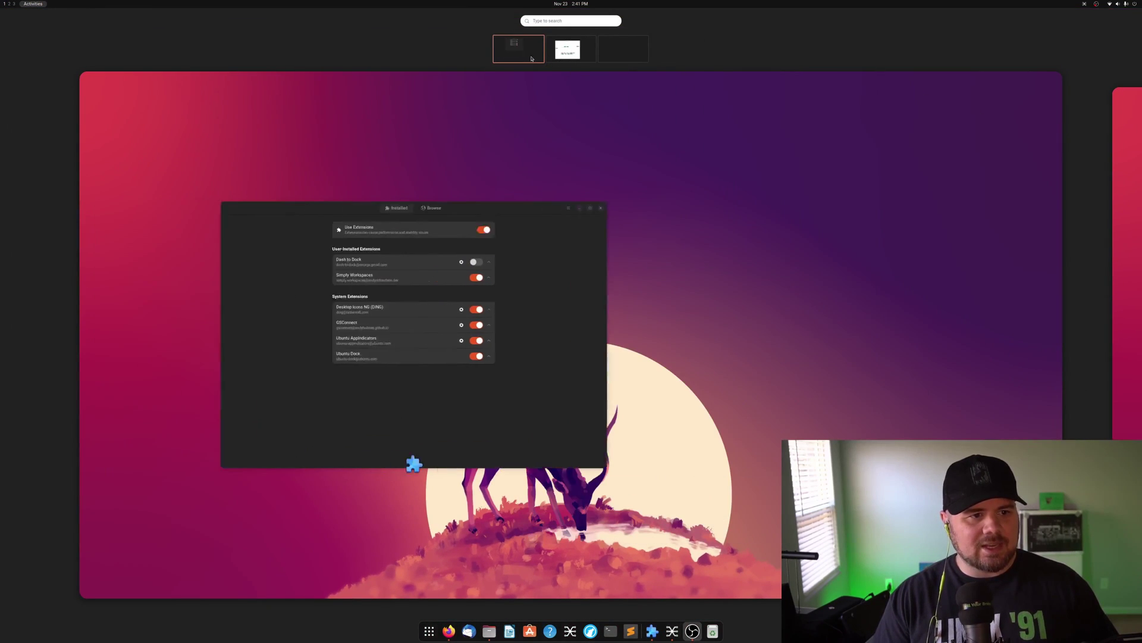
pyautogui.click(531, 59)
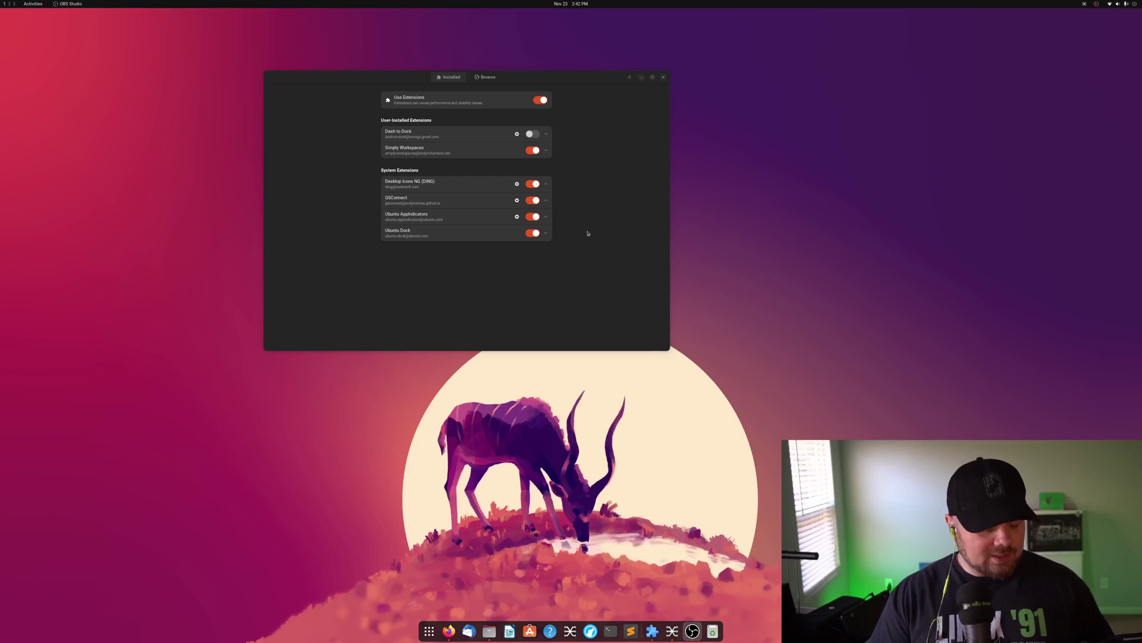
# - Switch to workspace 2 and back to workspace 1 using the workspace indicator
pyautogui.click(9, 5)
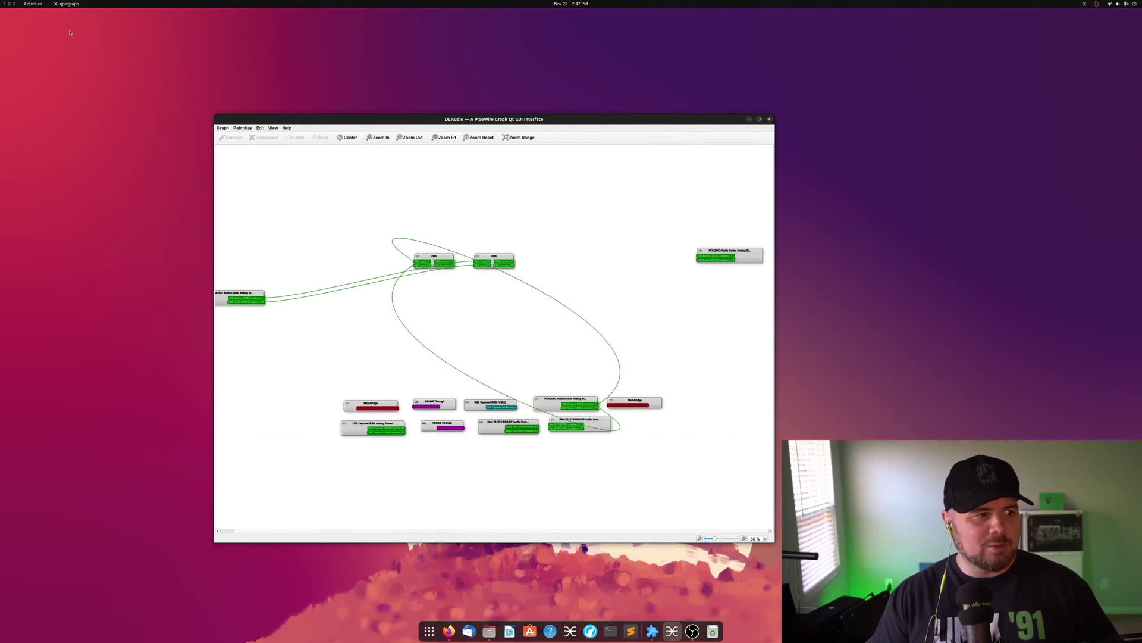
pyautogui.click(5, 4)
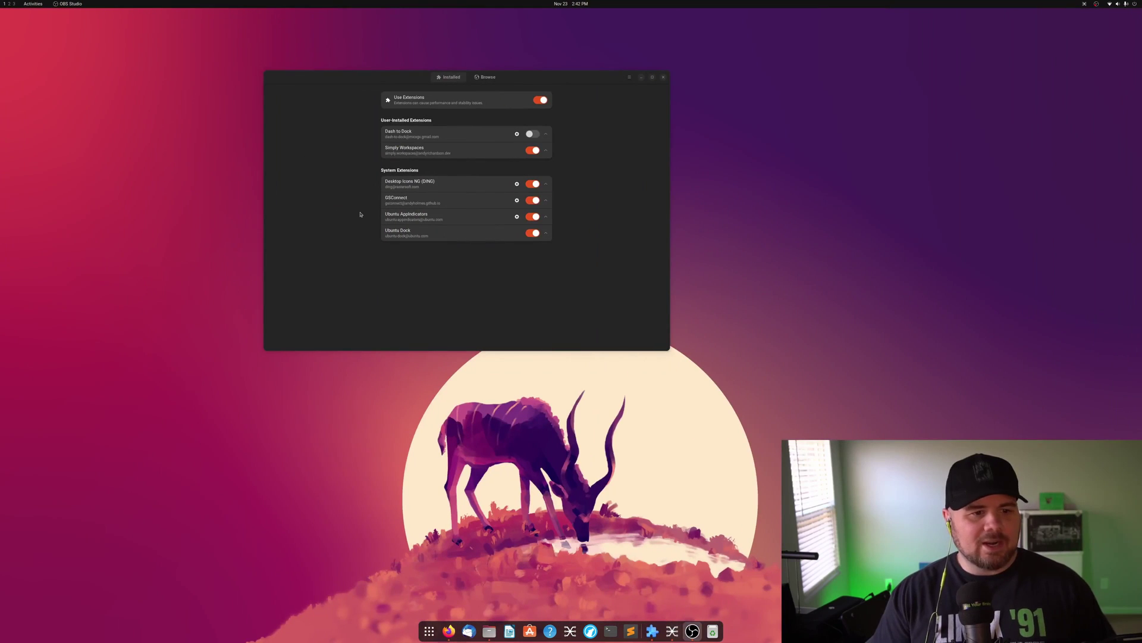